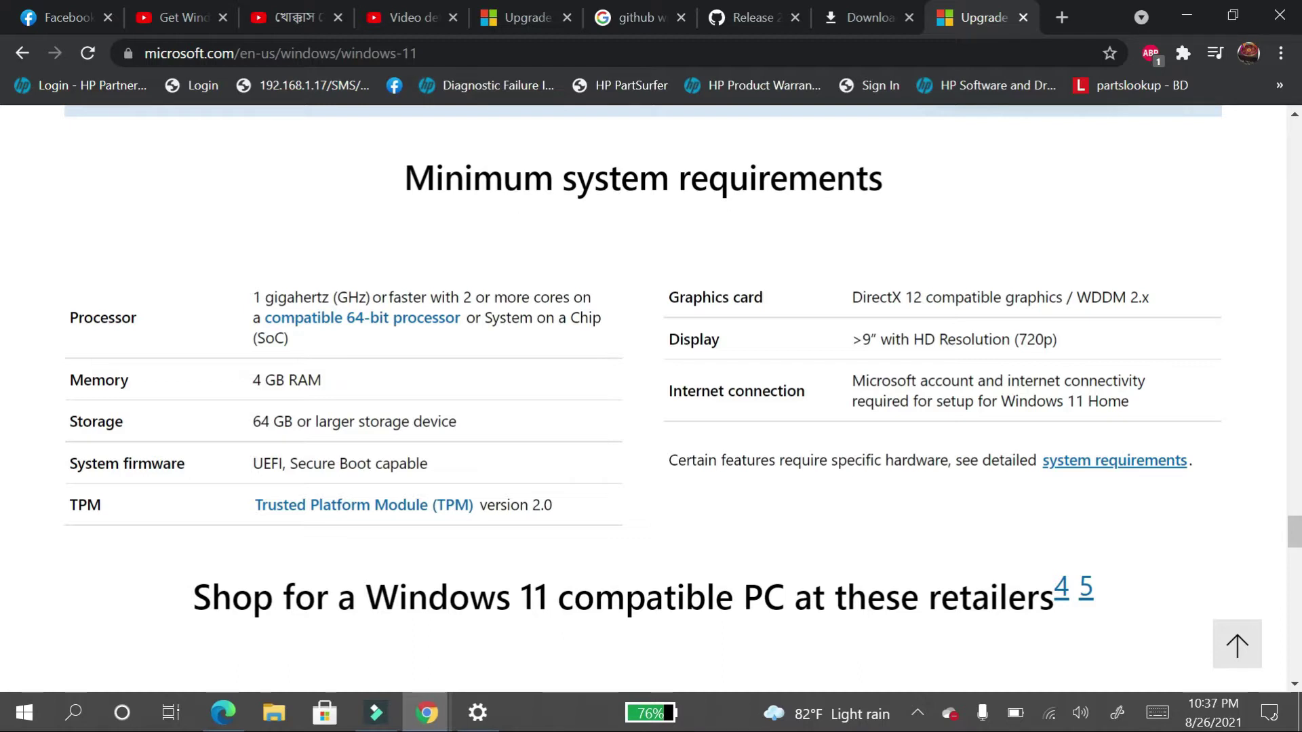
# Step: Review the Windows 11 minimum requirements for processor, memory, storage, system firmware and TPM
pyautogui.moveTo(894, 180); pyautogui.dragTo(394, 189)
pyautogui.click(390, 196)
pyautogui.doubleClick(148, 329)
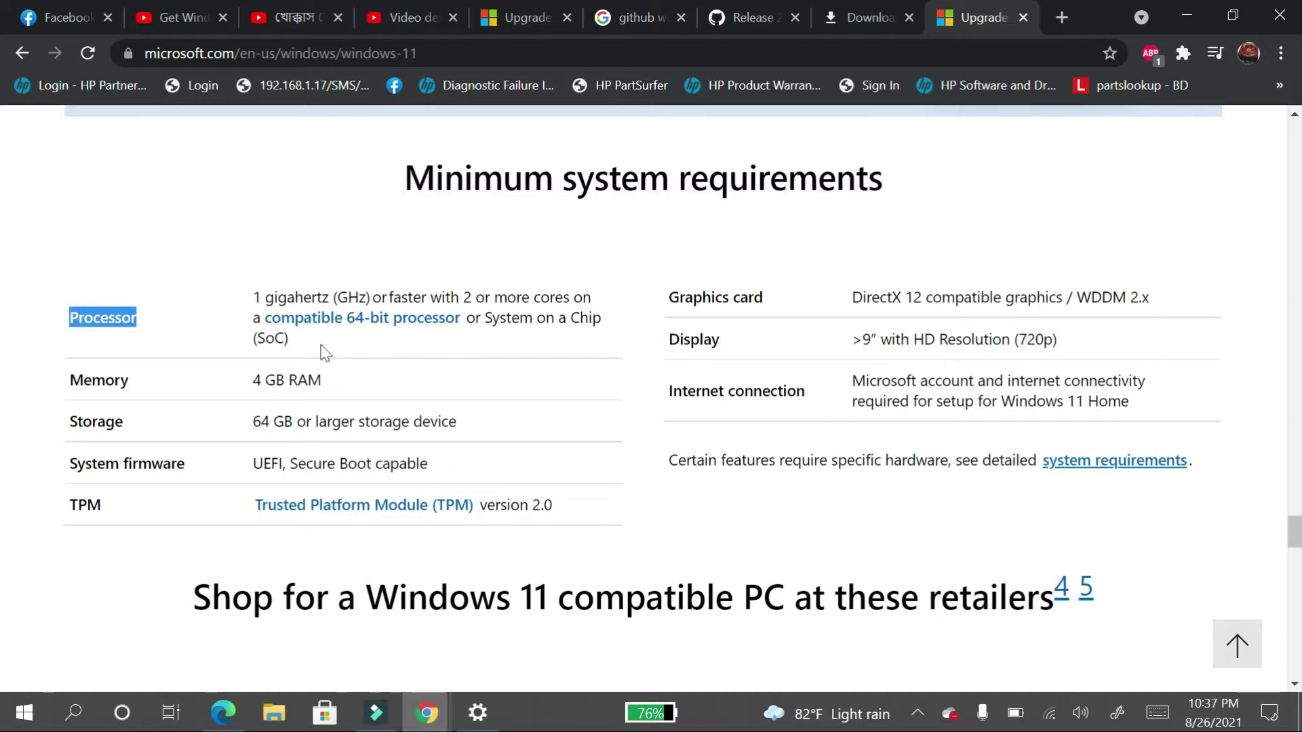
pyautogui.tripleClick(358, 346)
pyautogui.click(539, 266)
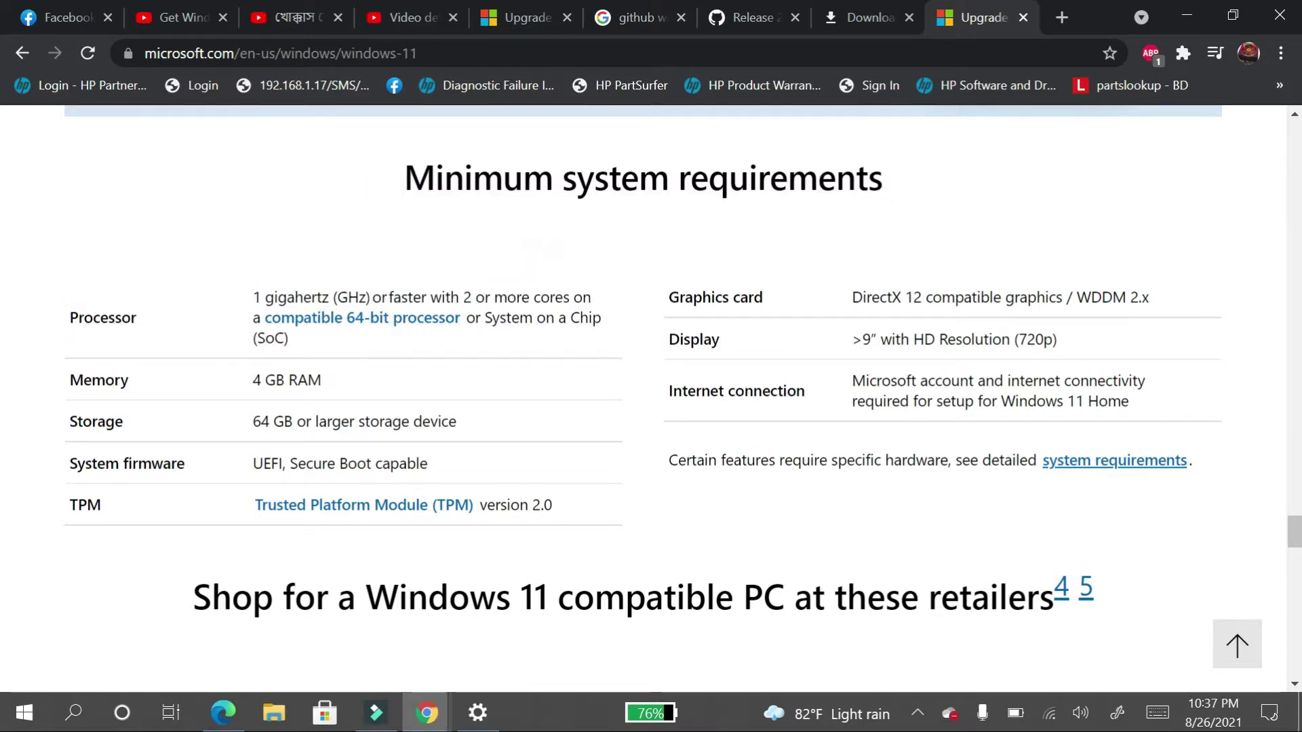
pyautogui.moveTo(58, 380); pyautogui.dragTo(352, 392)
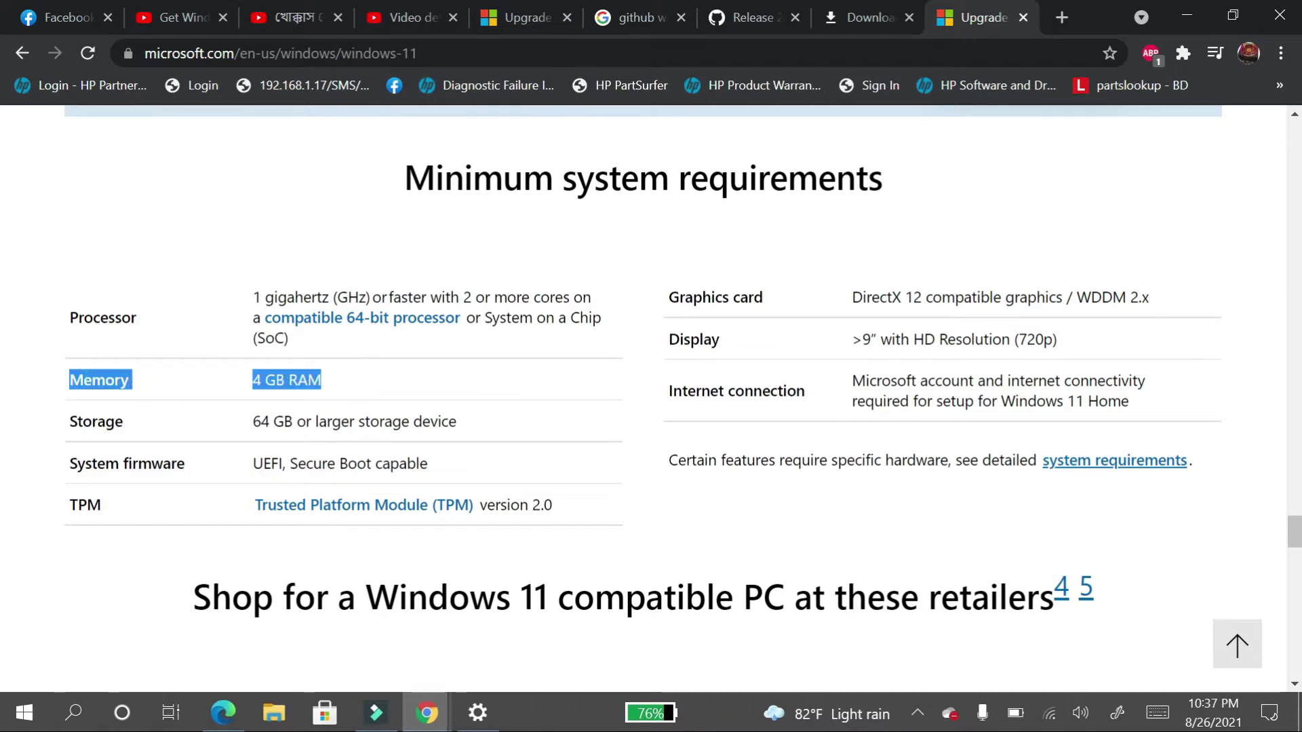
pyautogui.moveTo(58, 422); pyautogui.dragTo(468, 439)
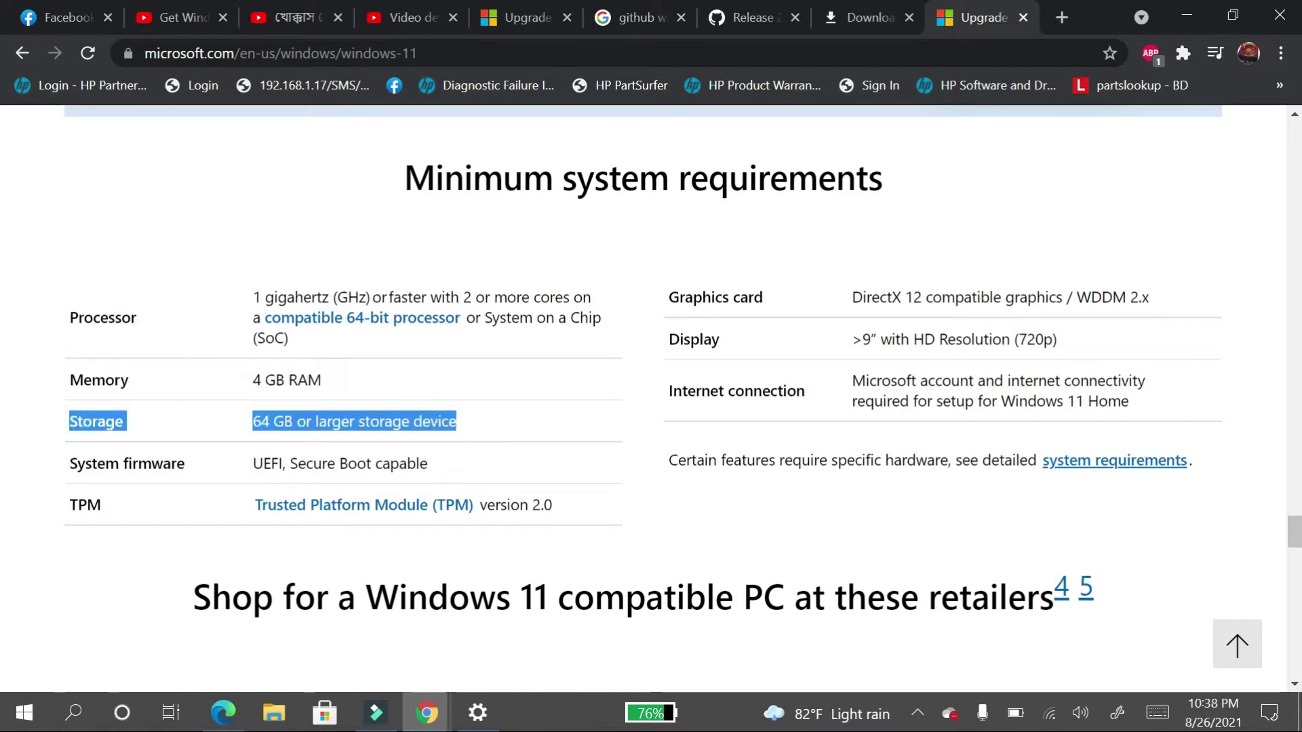
pyautogui.moveTo(62, 459); pyautogui.dragTo(458, 478)
pyautogui.moveTo(66, 503); pyautogui.dragTo(576, 514)
# Step: Review the graphics card, display and internet connection requirements, and open the detailed system requirements page
pyautogui.moveTo(661, 297); pyautogui.dragTo(1215, 296)
pyautogui.moveTo(659, 339); pyautogui.dragTo(1043, 339)
pyautogui.click(668, 392)
pyautogui.moveTo(668, 392); pyautogui.dragTo(1150, 398)
pyautogui.click(1091, 462)
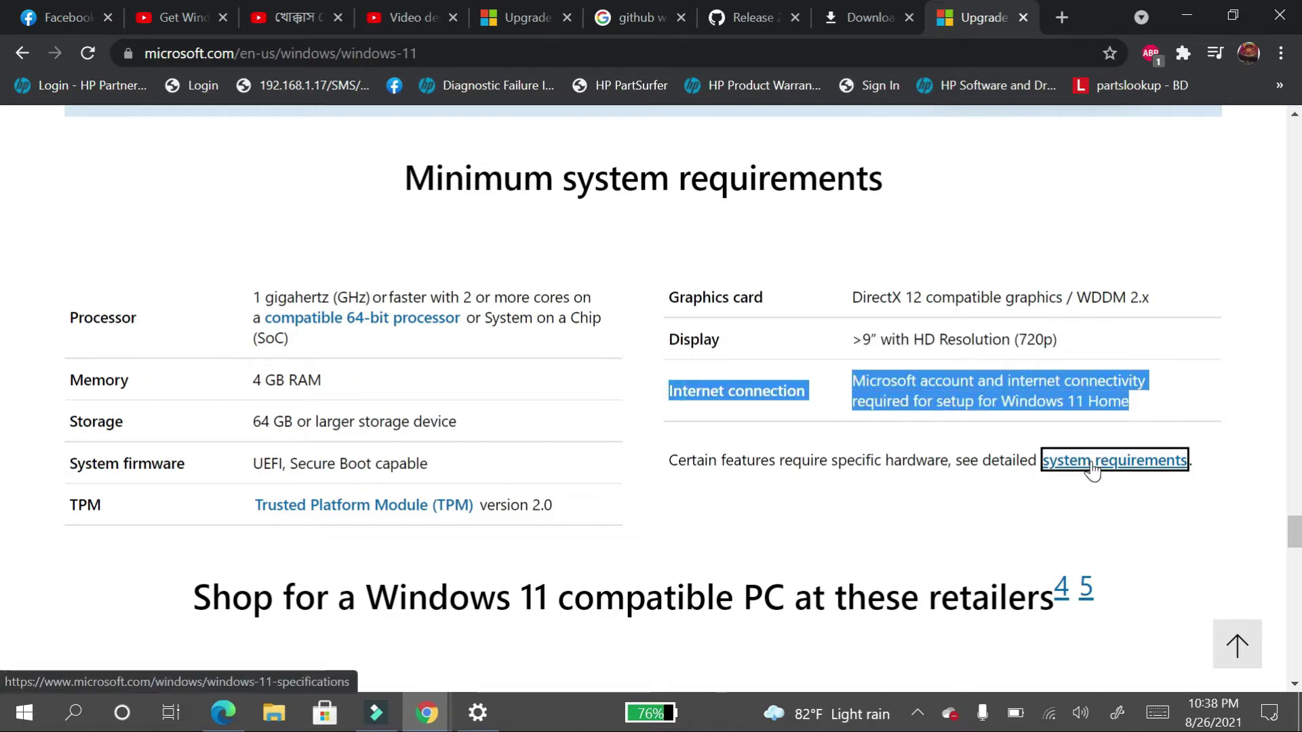
pyautogui.scroll(-2, 1091, 471)
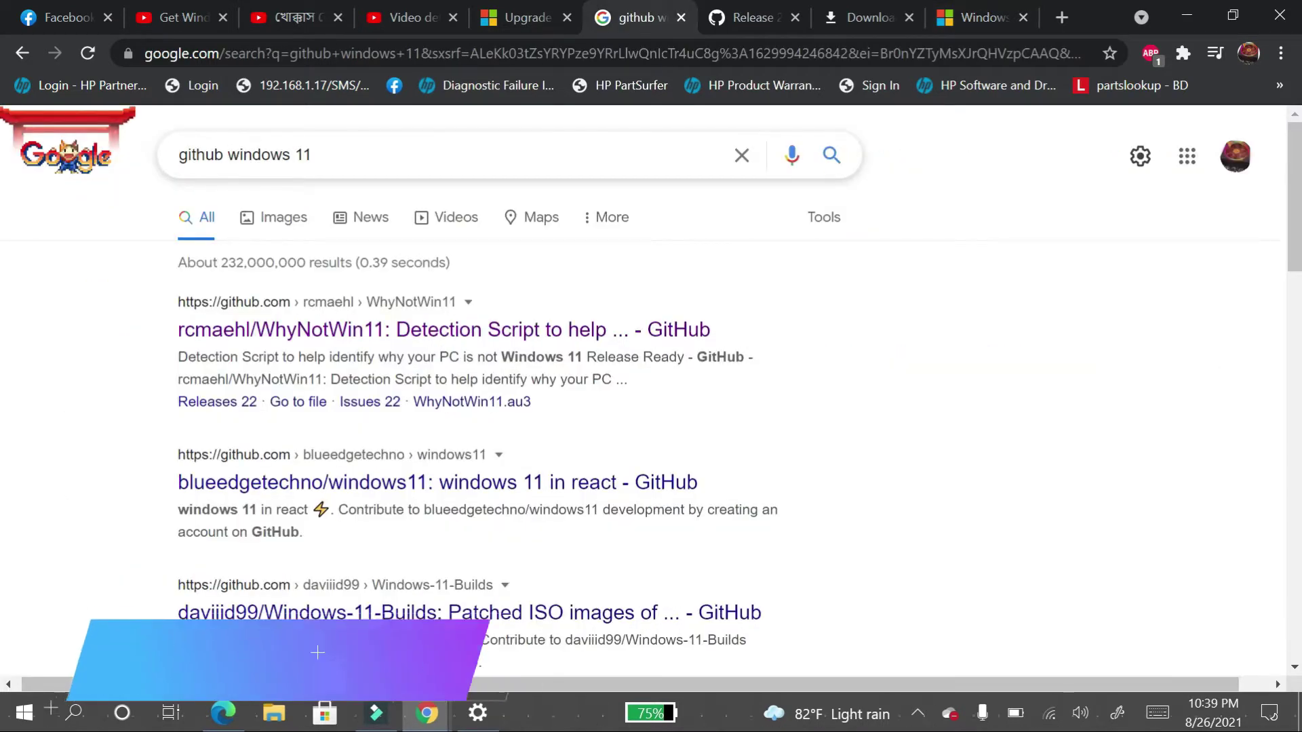
# Step: Search Google for "github windows 11" and open the rcmaehl/WhyNotWin11 repository
pyautogui.click(342, 150)
pyautogui.press('Return')
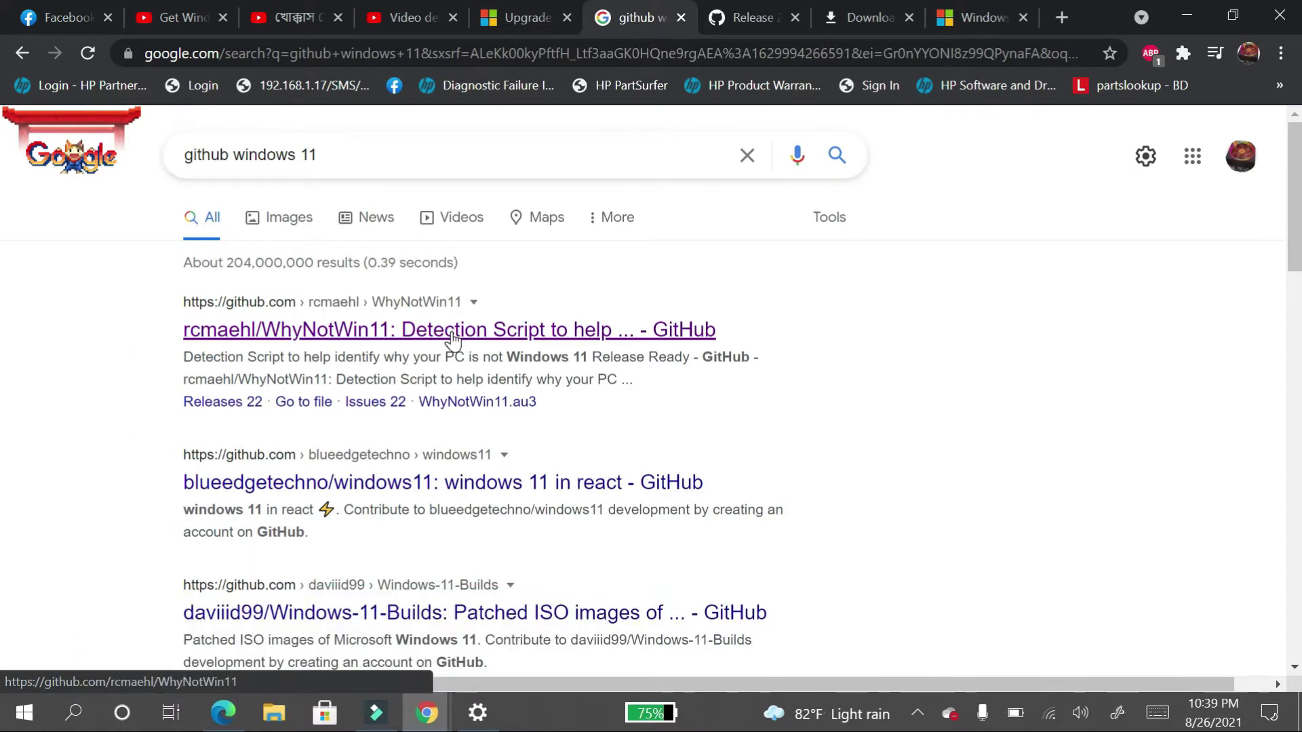
pyautogui.click(453, 333)
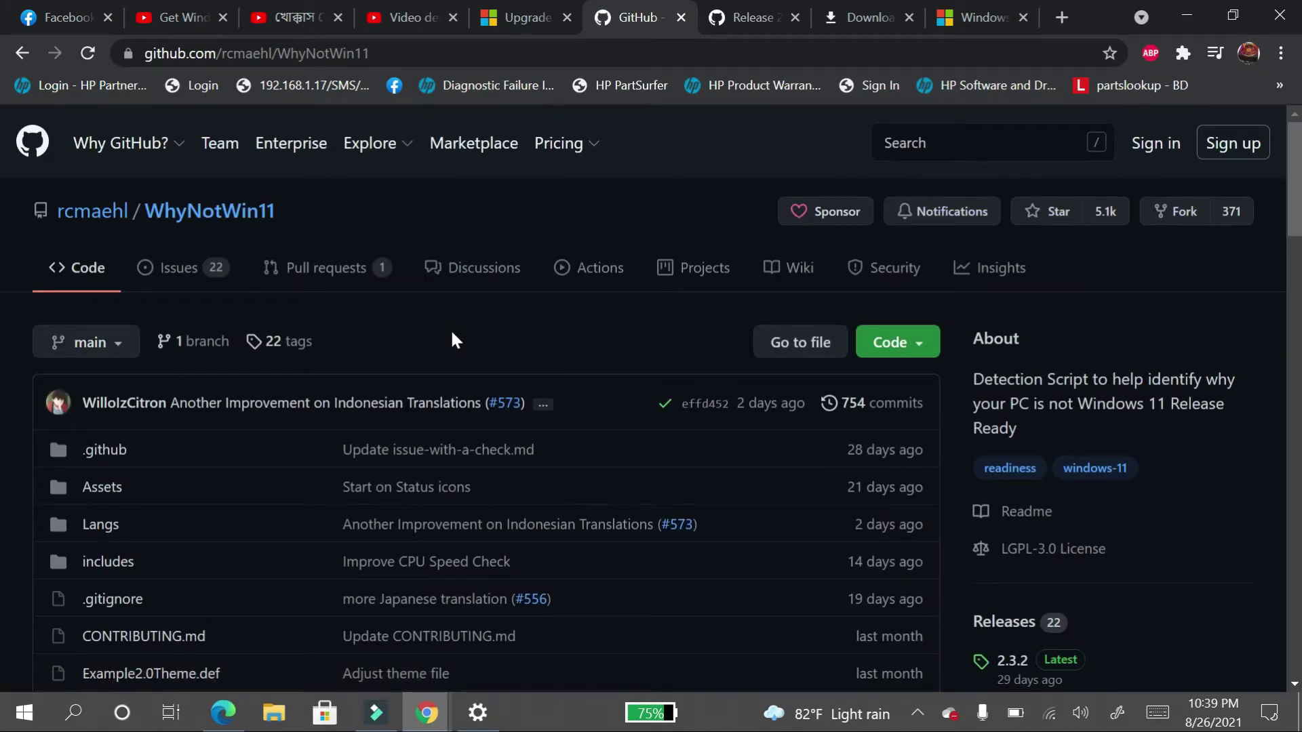
# Step: Download WhyNotWin11.exe from the repository's 2.3.2 release and keep the flagged file
pyautogui.scroll(-5, 452, 333)
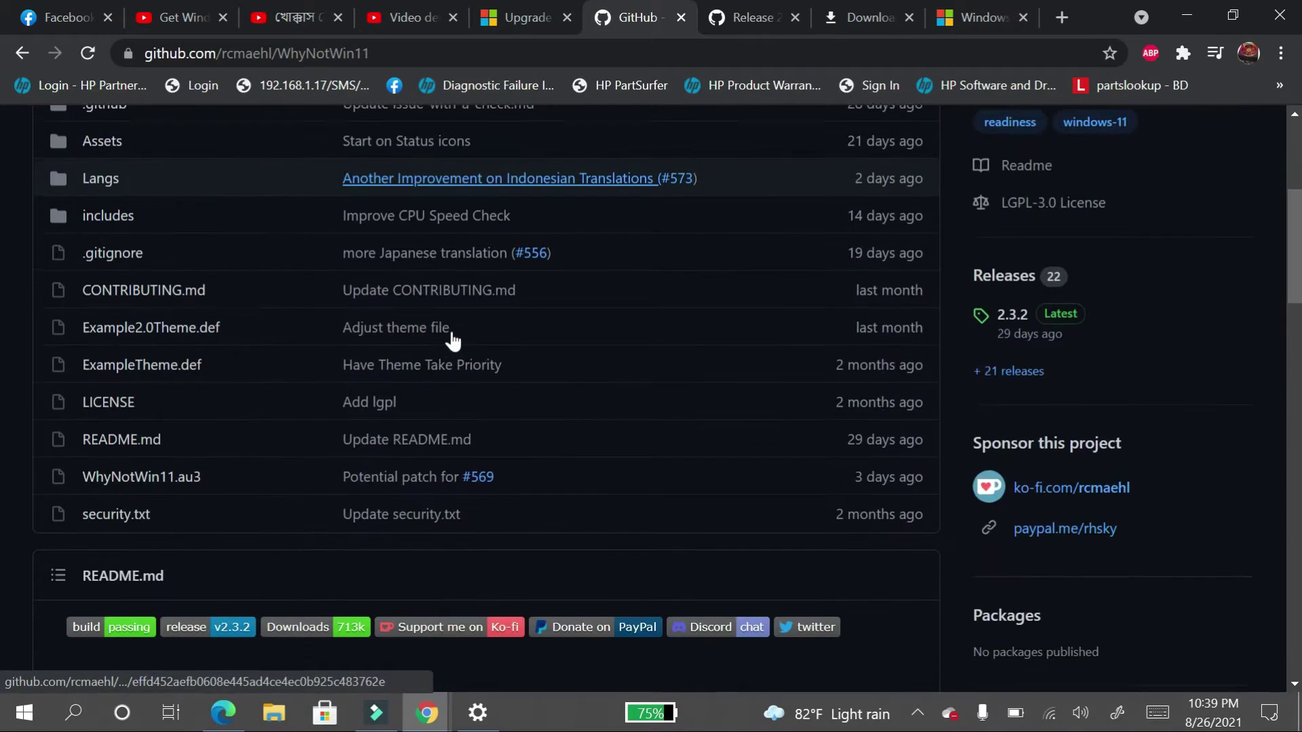
pyautogui.click(360, 363)
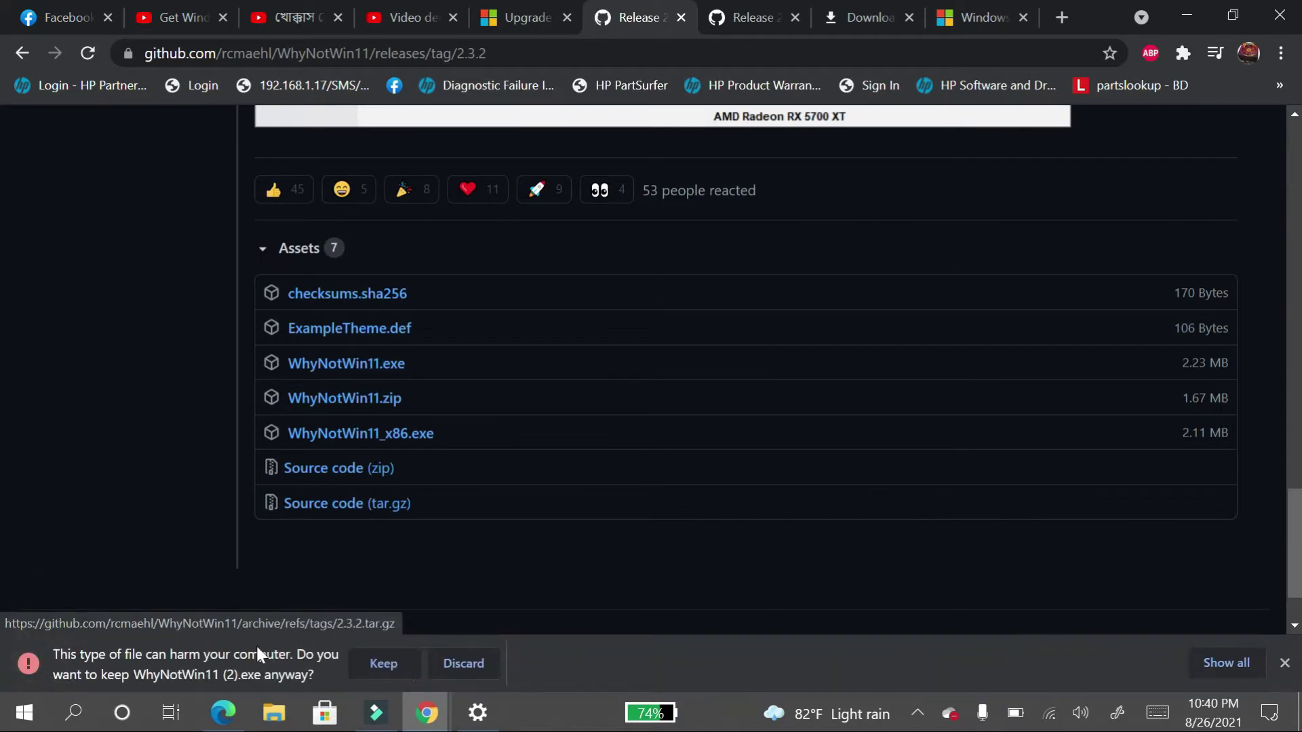
pyautogui.click(365, 666)
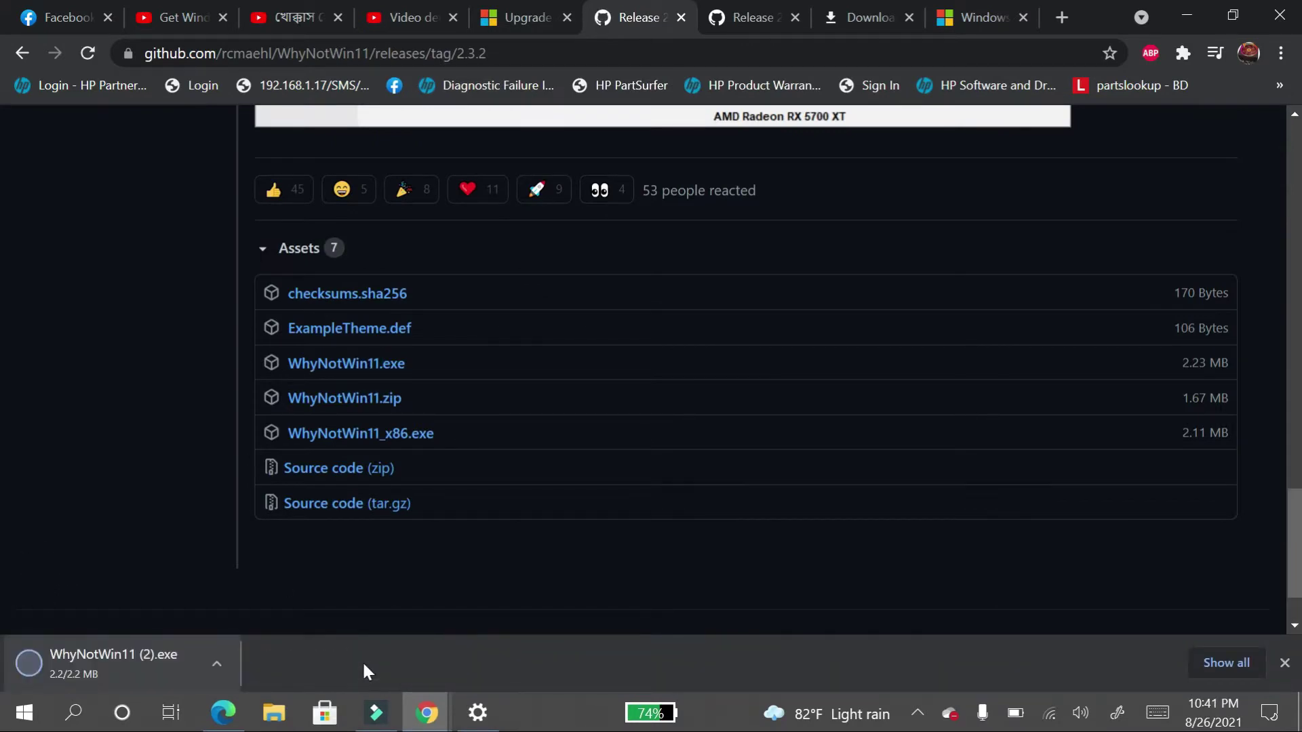
# Step: Run the downloaded WhyNotWin11 tool, examine the Windows 11 compatibility results, and close it
pyautogui.click(216, 664)
pyautogui.click(299, 534)
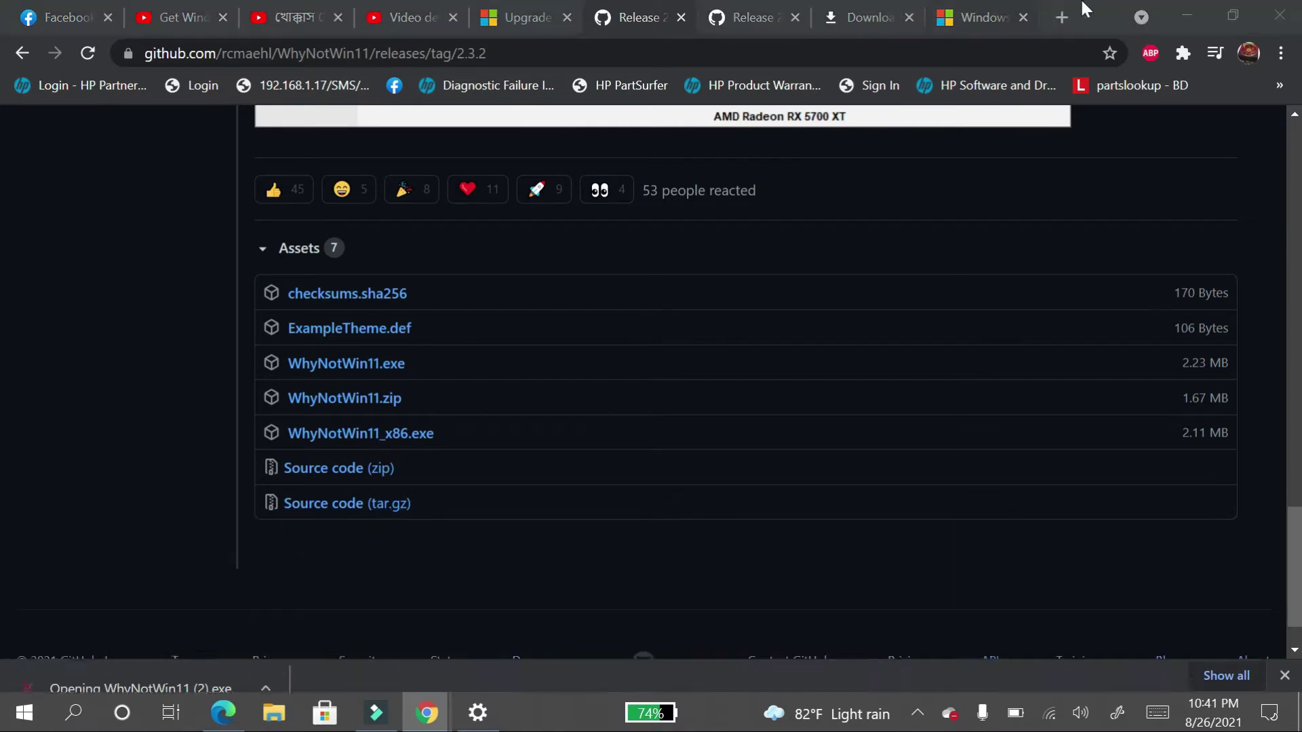
pyautogui.click(1186, 14)
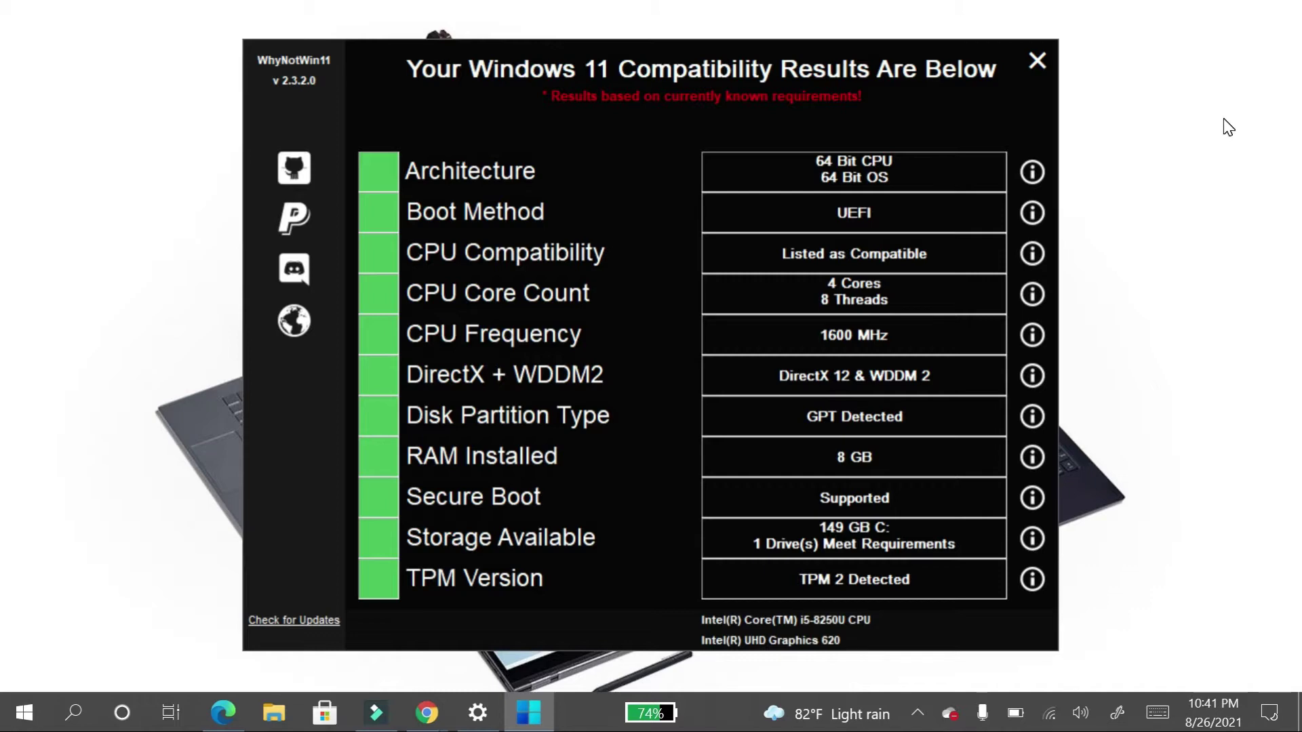
pyautogui.click(1038, 61)
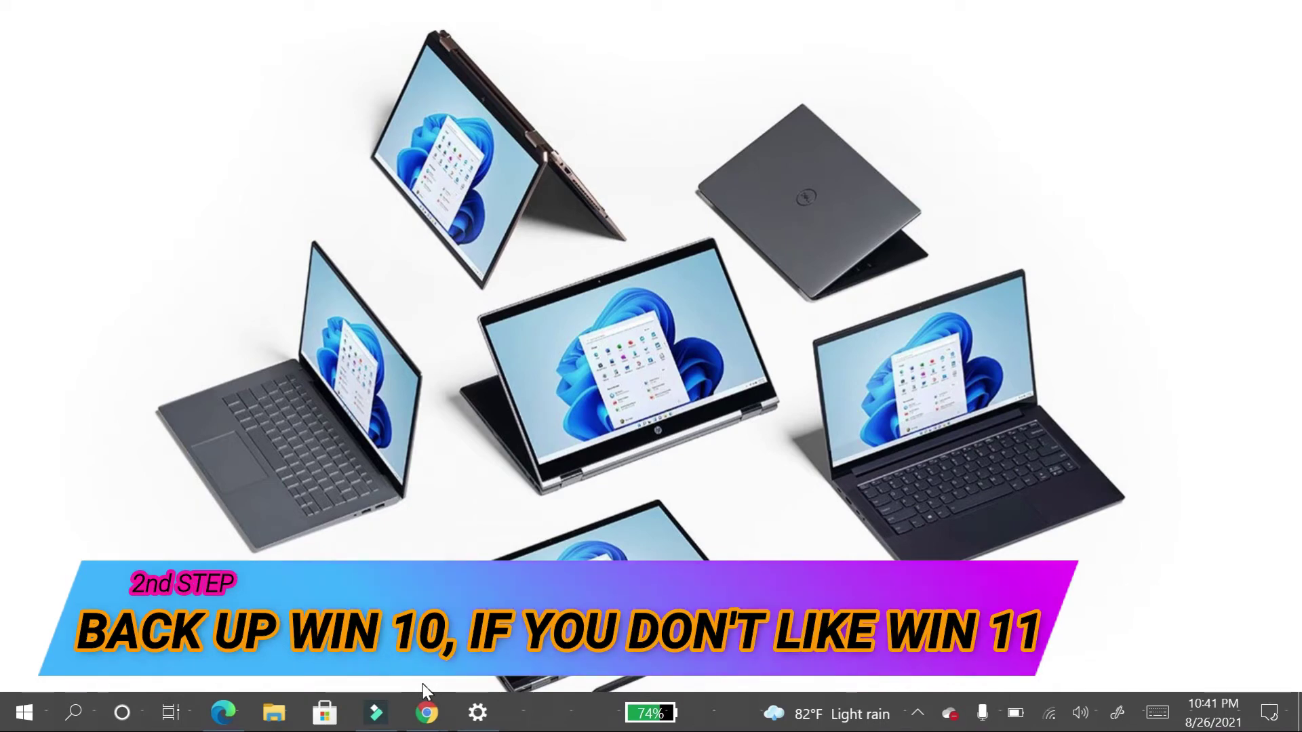
# Step: Find and open Control Panel, go to System and Security, and dismiss the on-screen keyboard
pyautogui.press('super')
pyautogui.write('c')
pyautogui.click(1157, 712)
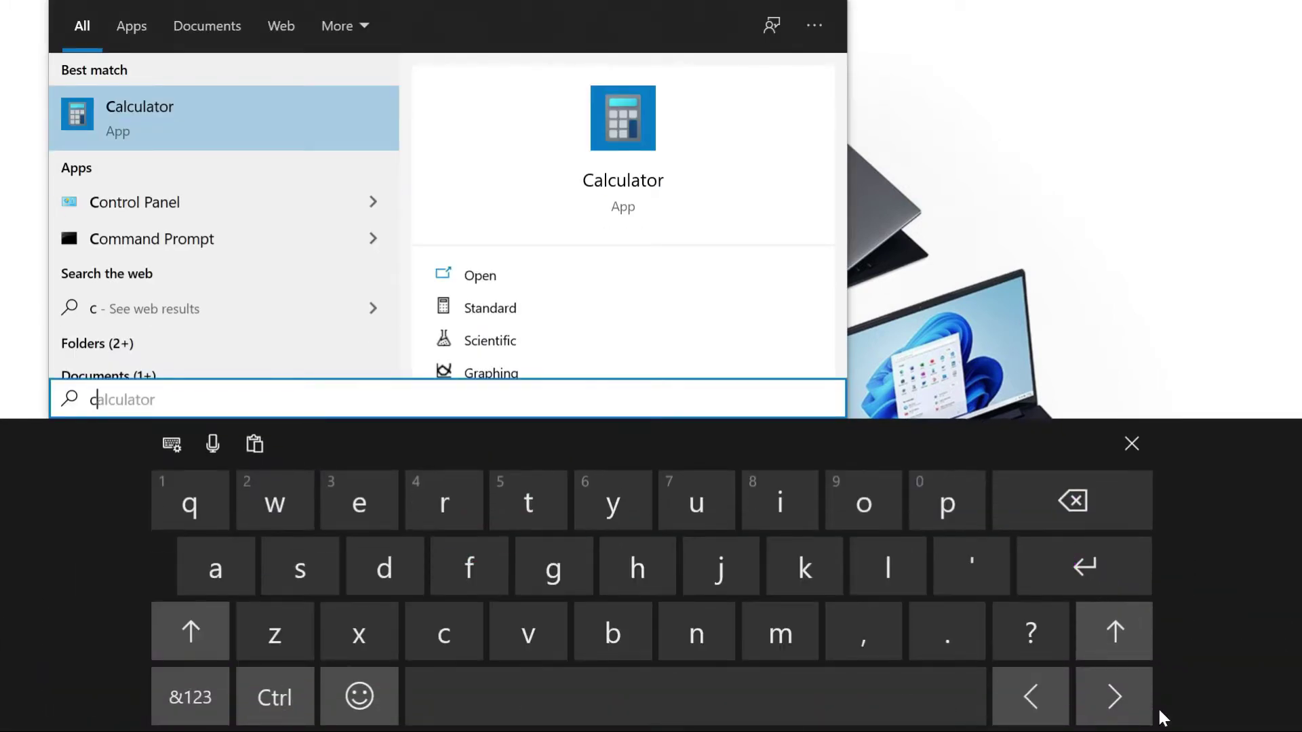
pyautogui.write('on')
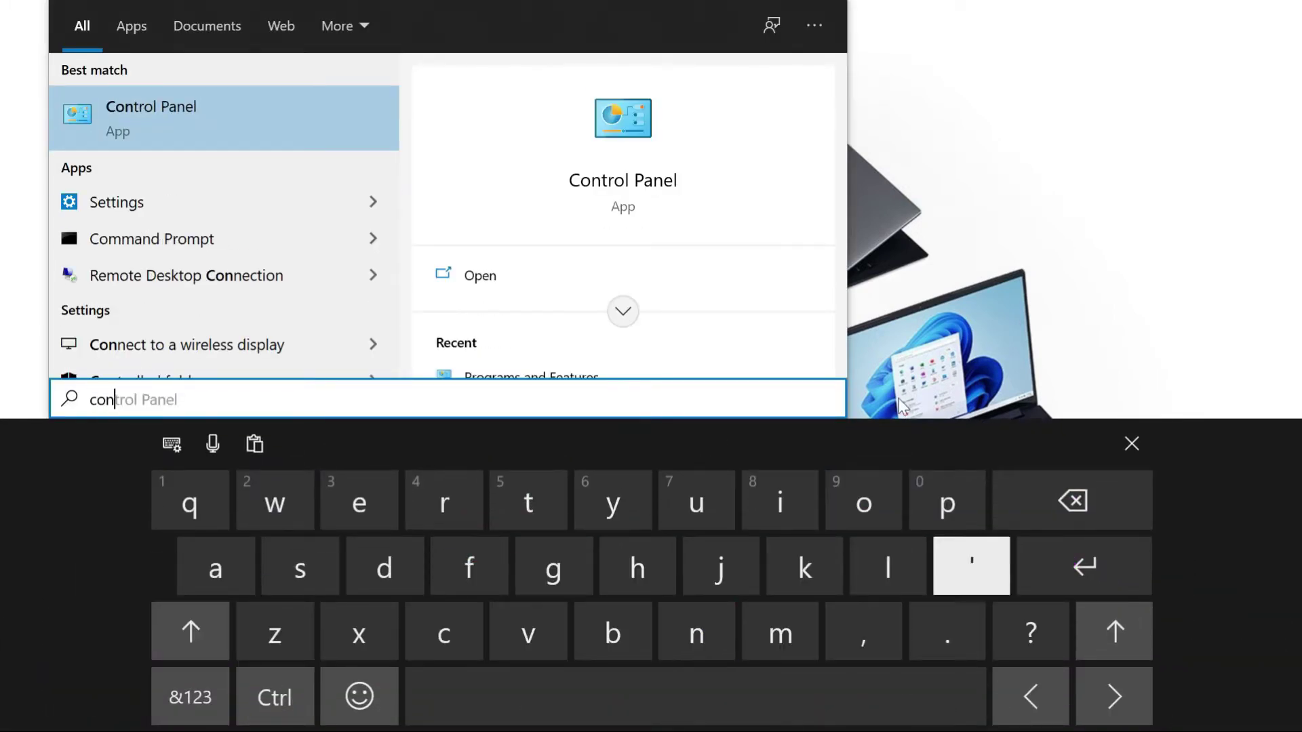
pyautogui.click(160, 112)
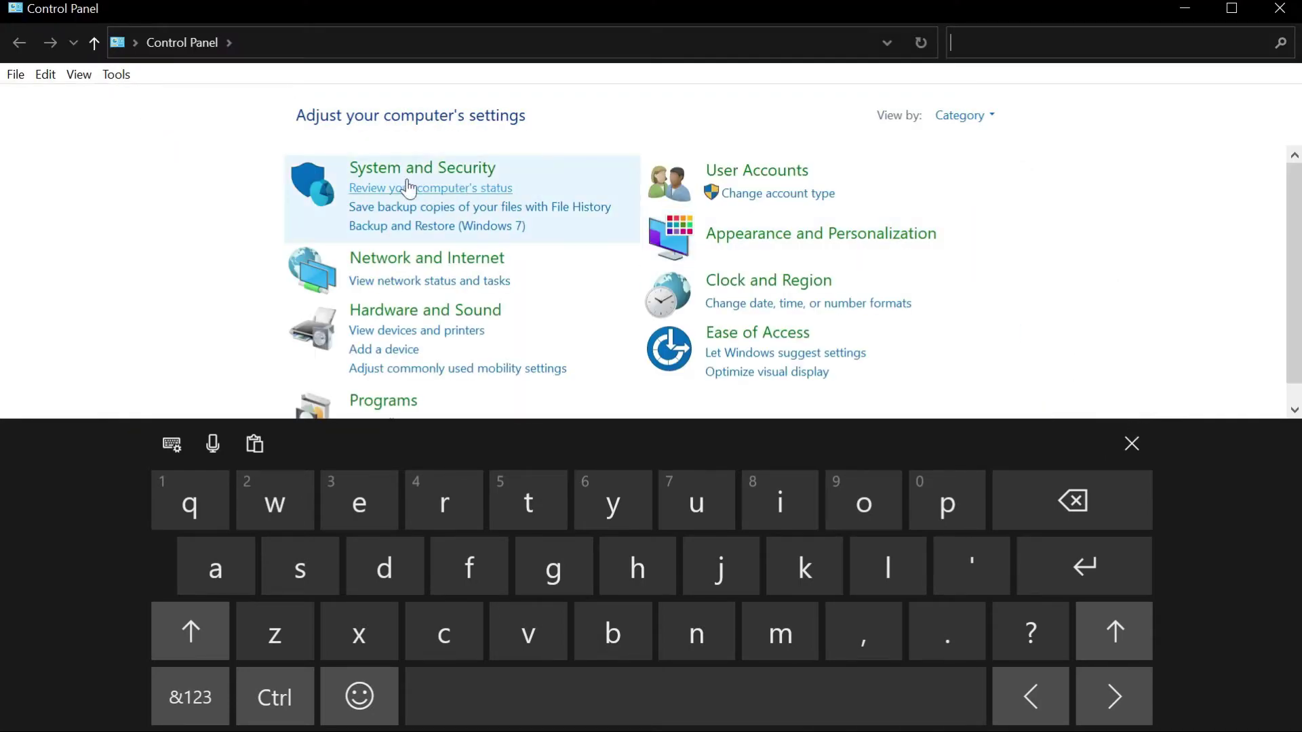
pyautogui.click(405, 169)
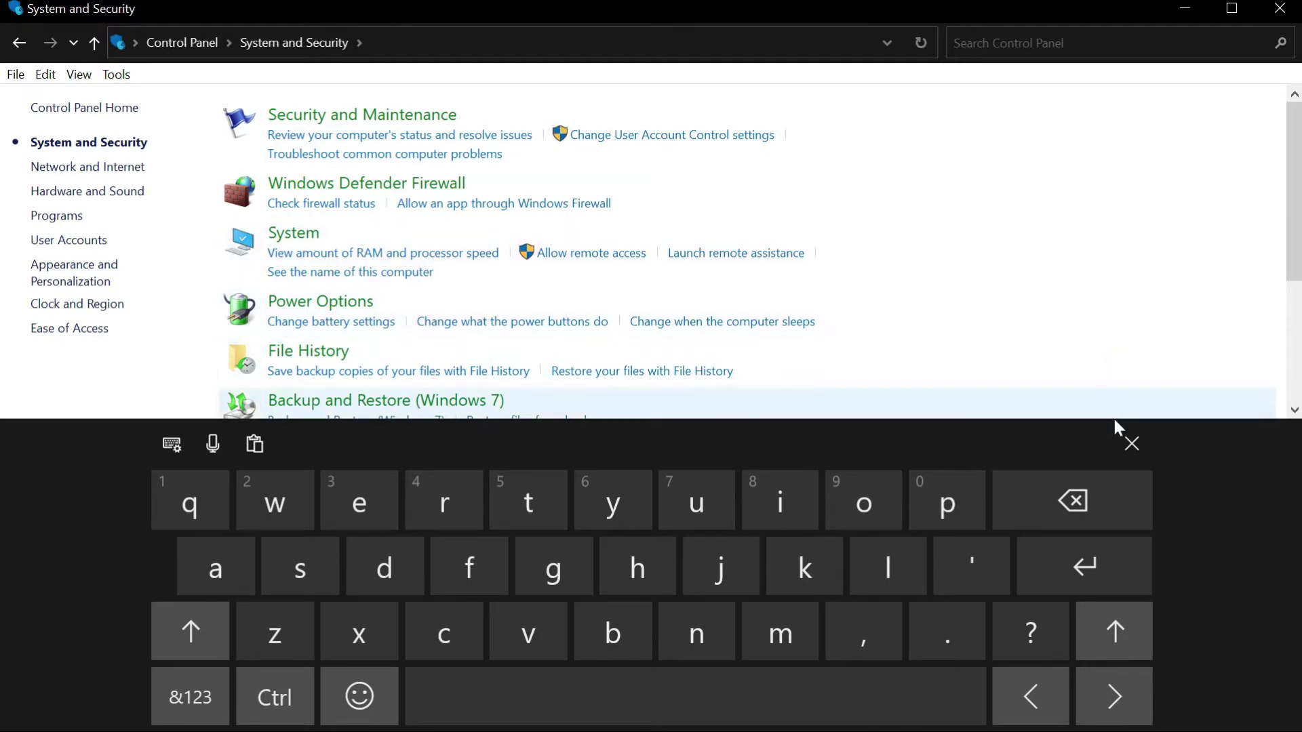
pyautogui.click(1132, 443)
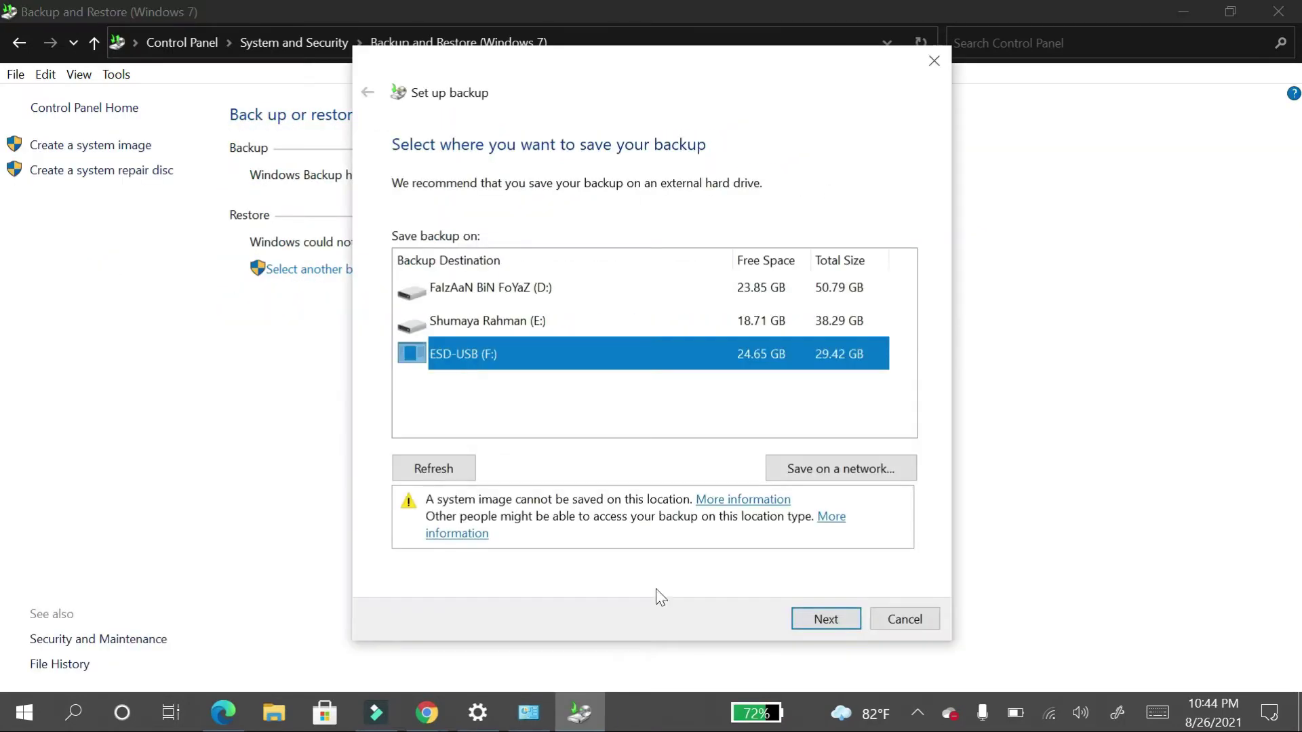
# Step: Choose ESD-USB (F:) as the backup destination and complete the backup setup to start backing up
pyautogui.click(827, 617)
pyautogui.click(834, 619)
pyautogui.click(840, 619)
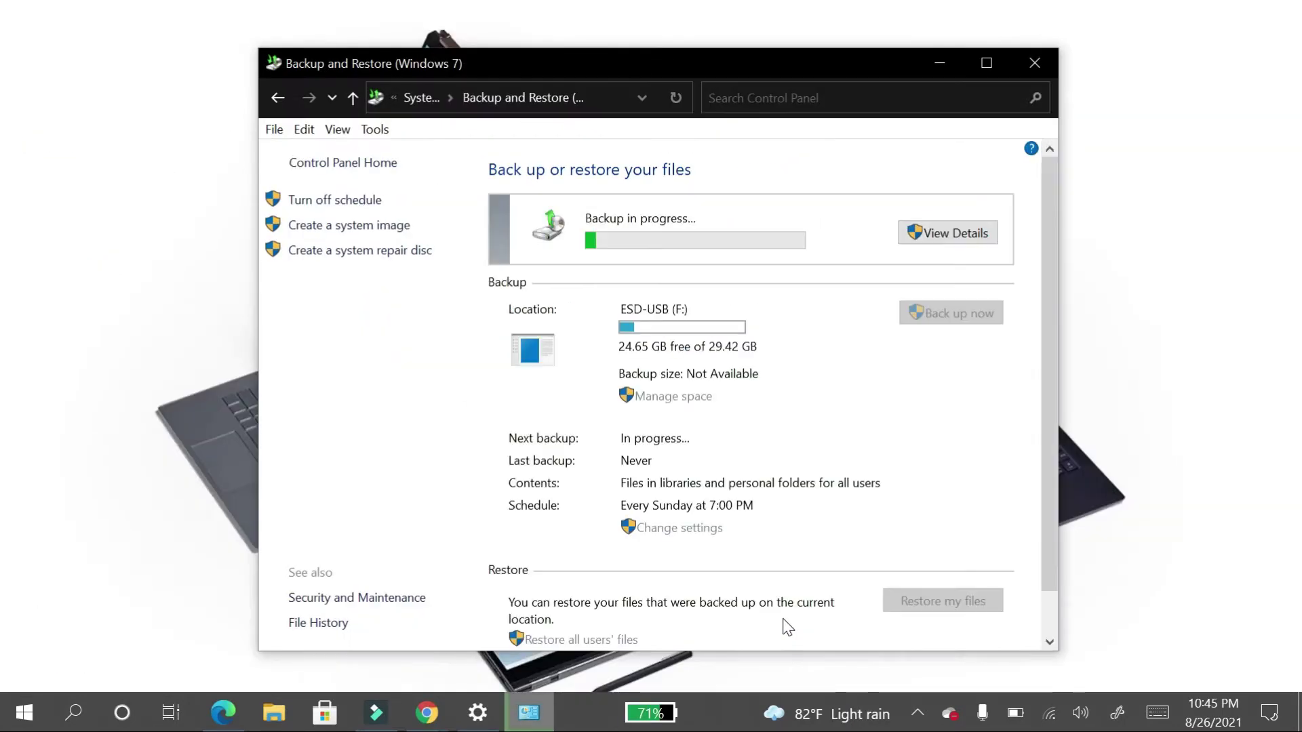
# Step: View the details of the running backup and inspect the backup on the ESD-USB (F:) drive
pyautogui.click(956, 232)
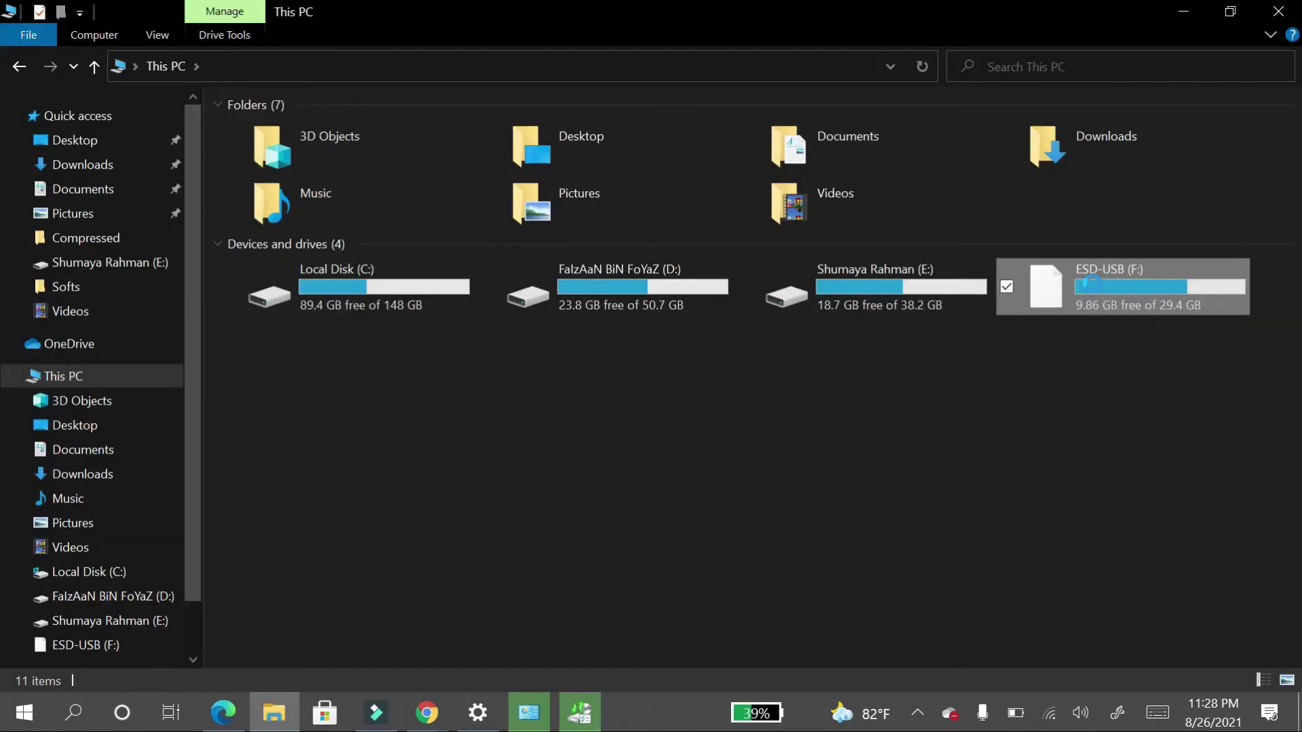
pyautogui.doubleClick(307, 153)
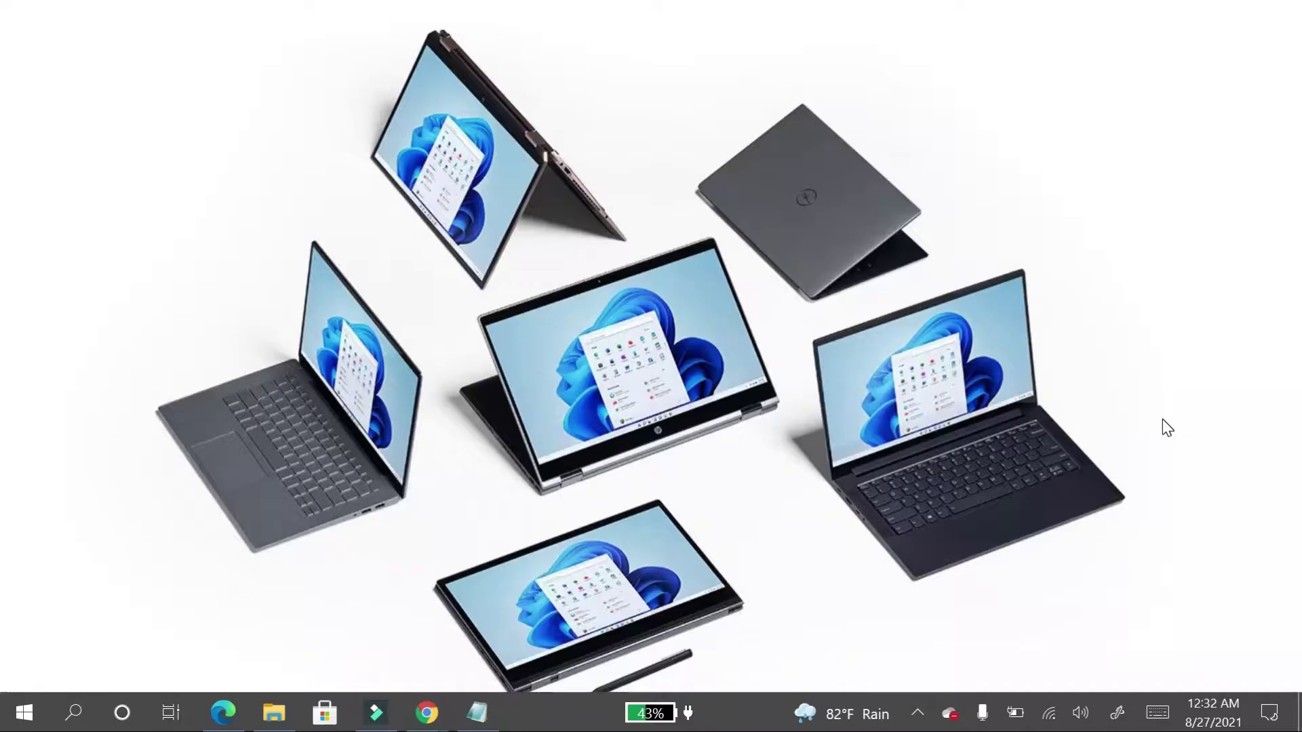
# Step: Search Windows for "in", open the Windows Insider Program settings, and dismiss the on-screen keyboard
pyautogui.click(74, 712)
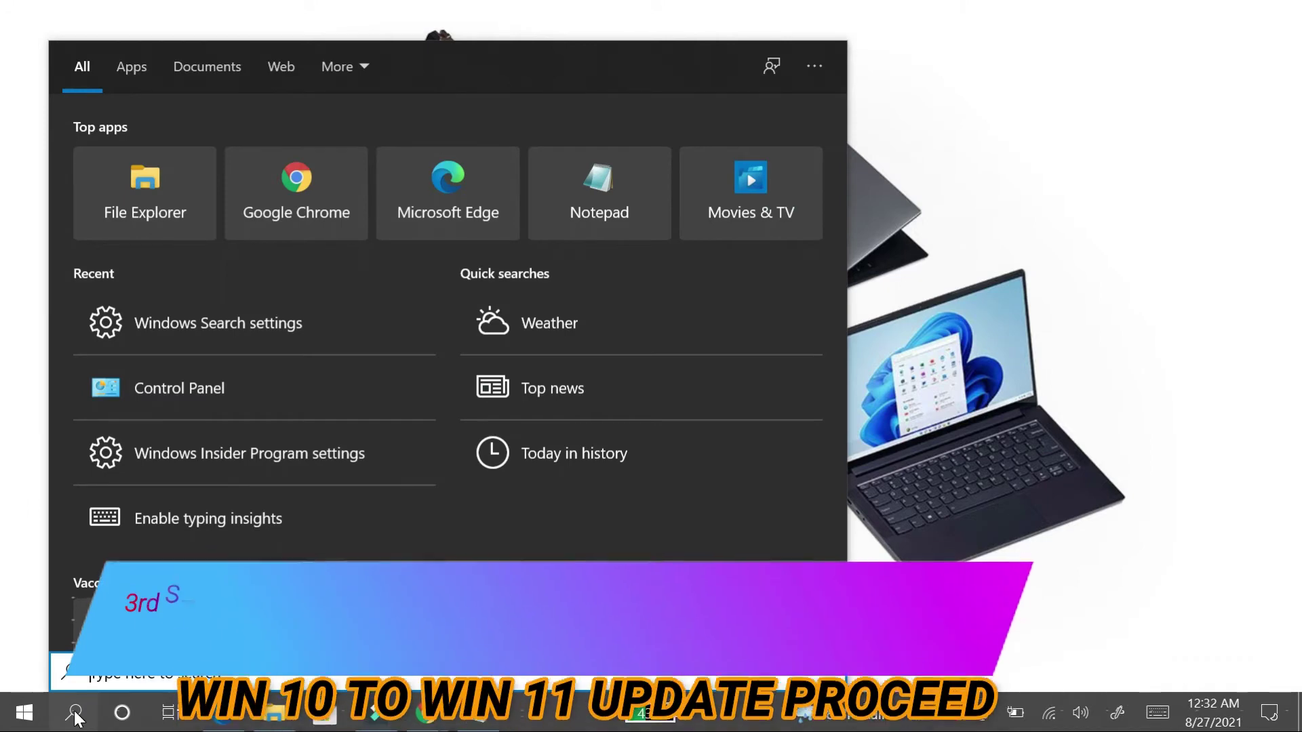
pyautogui.click(1143, 501)
pyautogui.press('super+s')
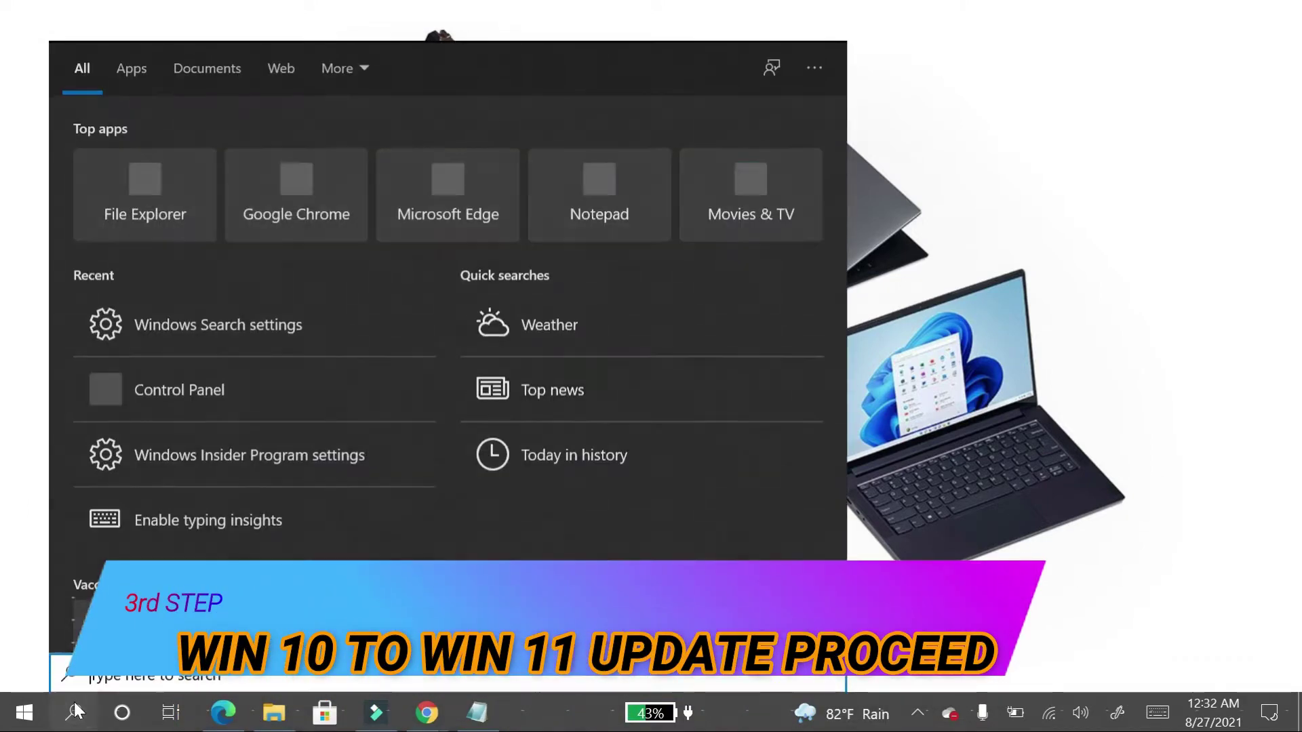
pyautogui.click(1153, 713)
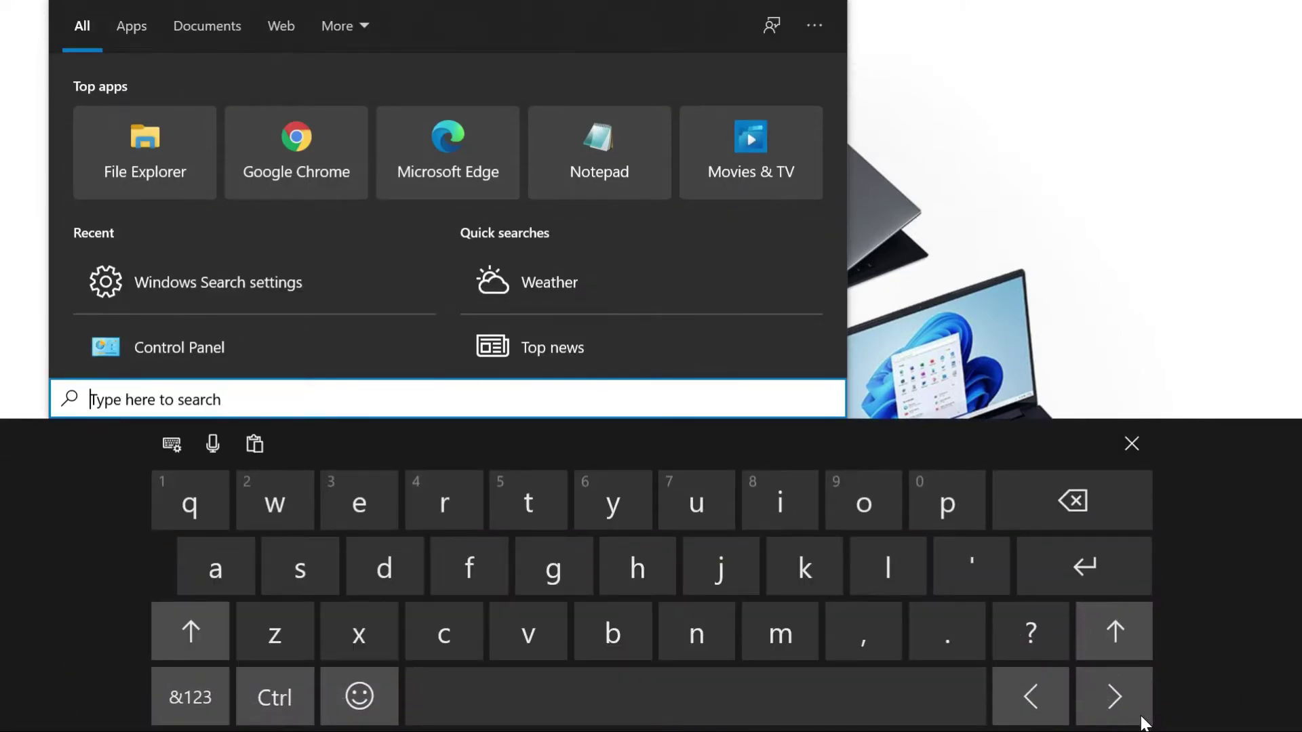
pyautogui.write('in')
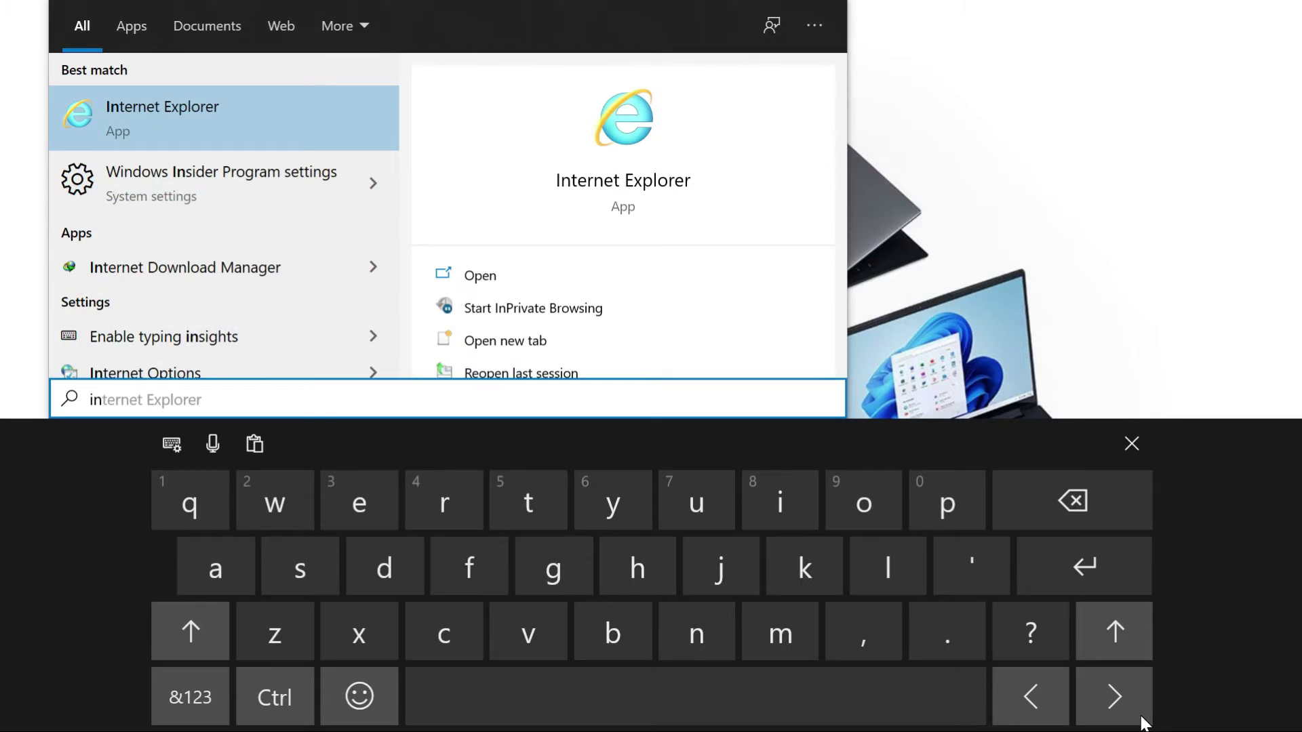
pyautogui.press('Down')
pyautogui.press('Return')
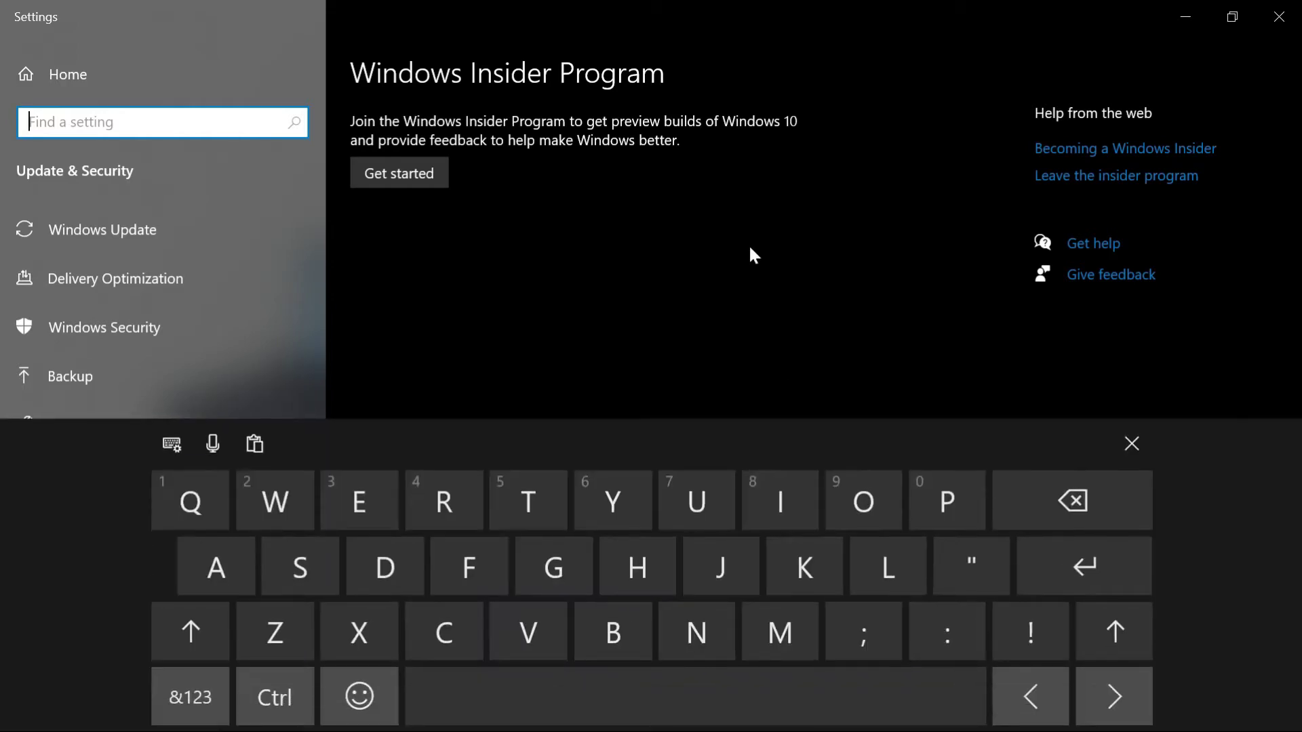
pyautogui.click(739, 290)
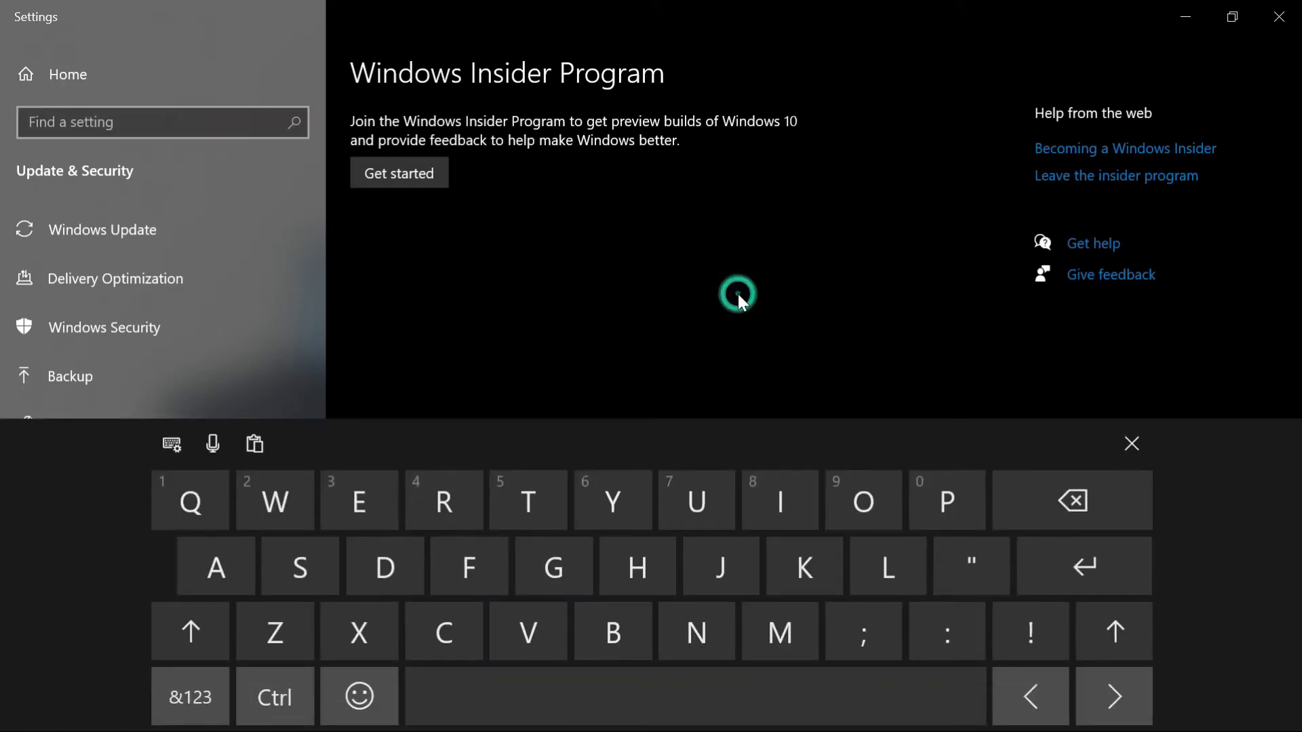
pyautogui.click(1131, 445)
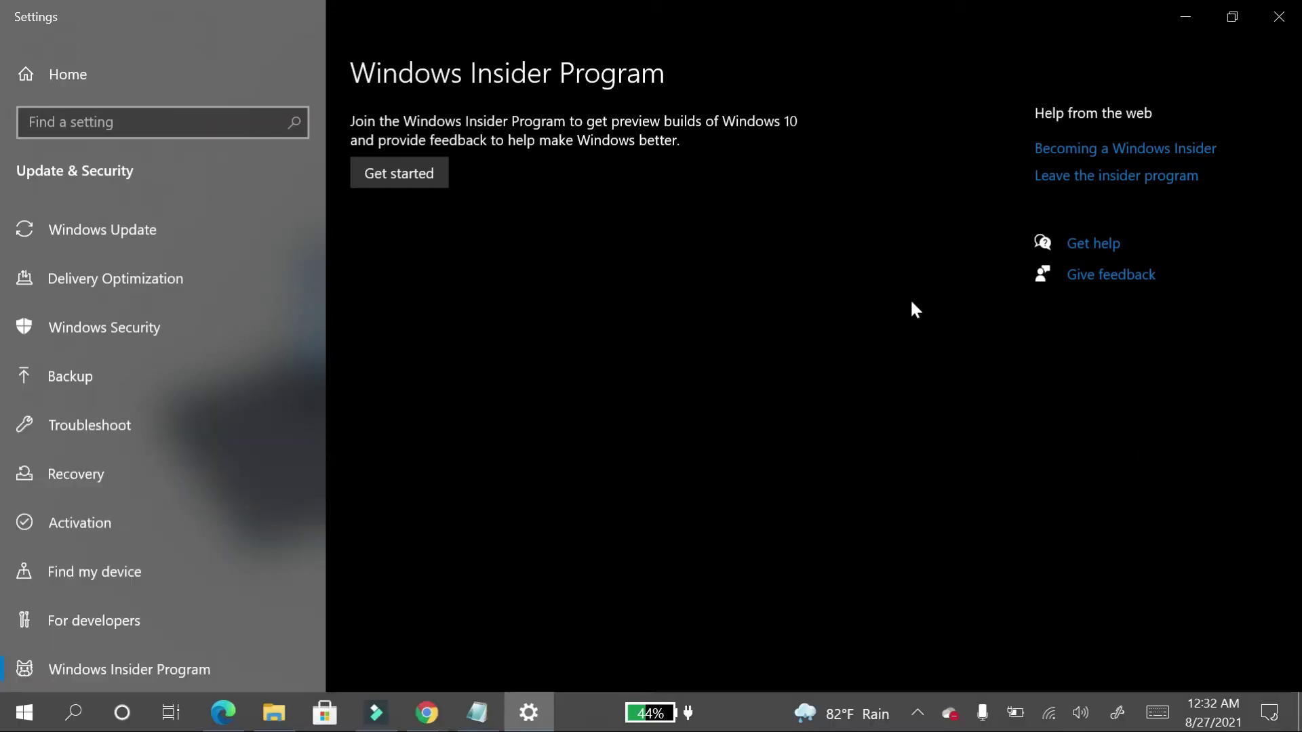
# Step: Start joining the Windows Insider Program and link the already signed-in Microsoft account
pyautogui.click(430, 174)
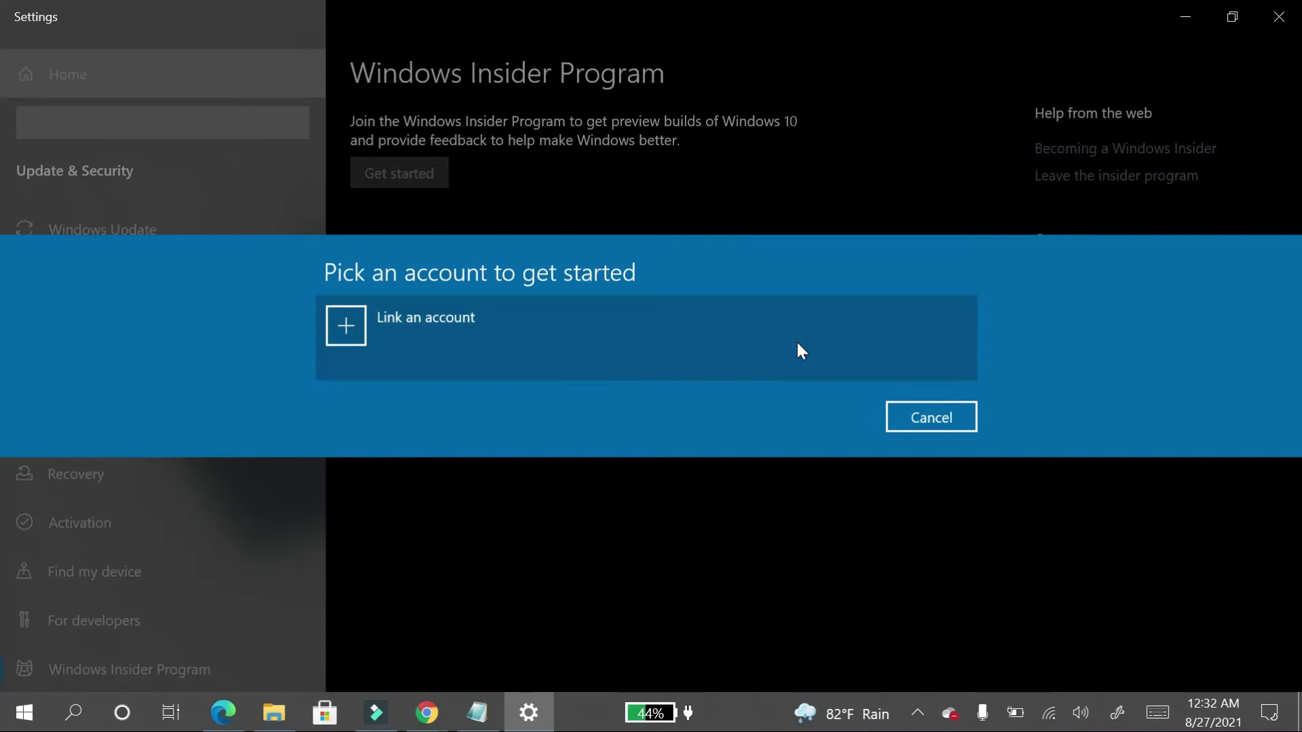
pyautogui.click(353, 326)
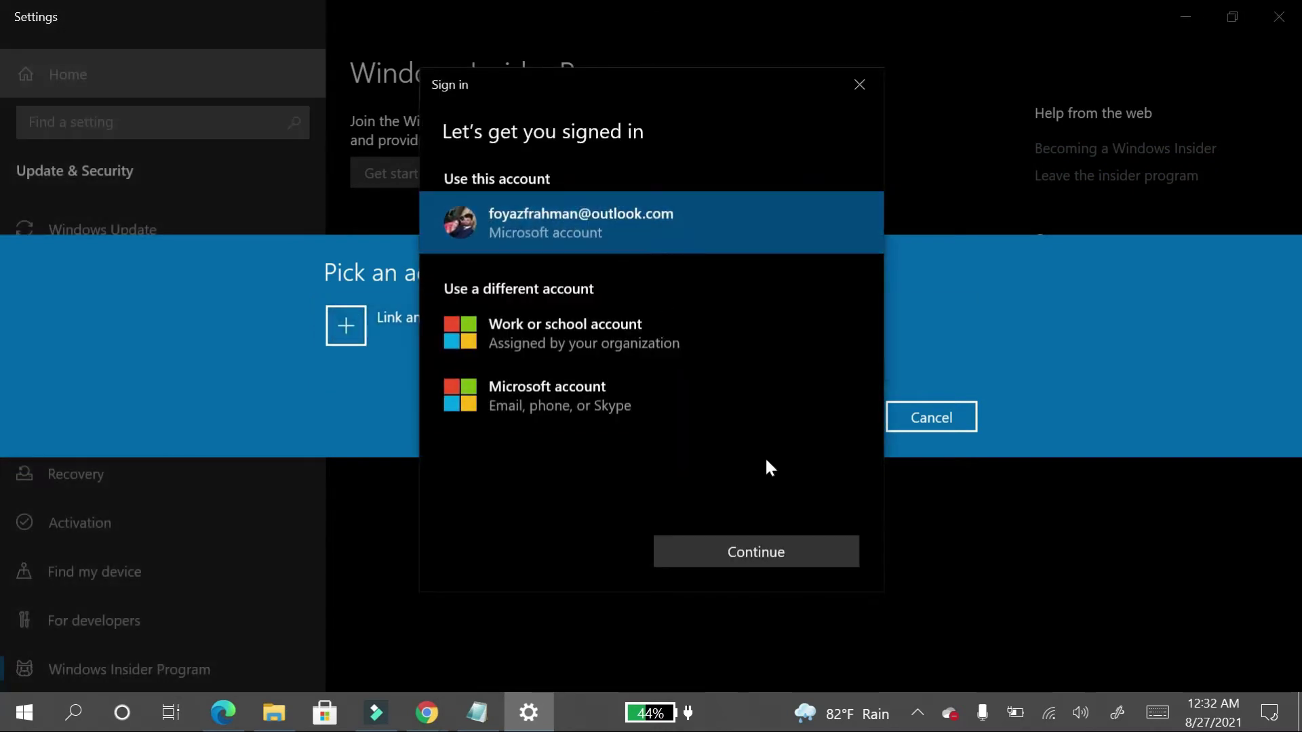
pyautogui.click(763, 549)
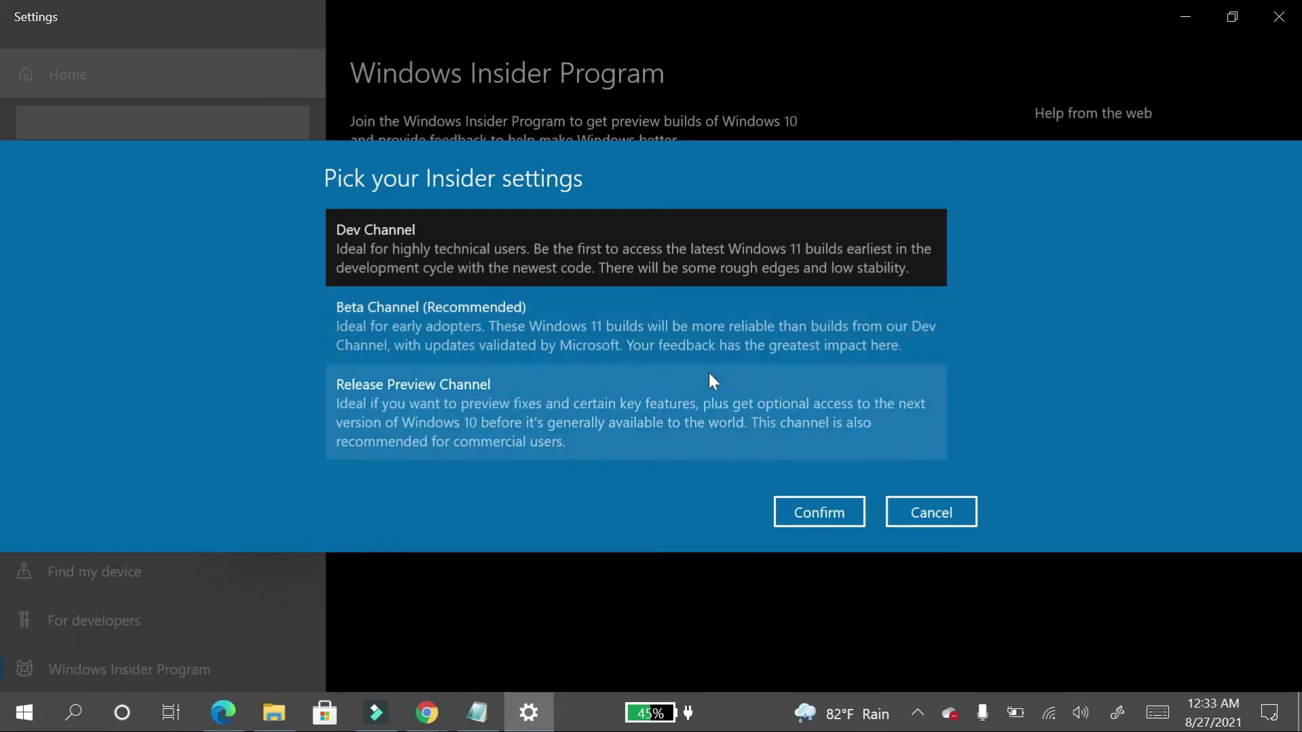
# Step: Select the Beta Channel (Recommended) as the Insider setting and confirm the enrollment
pyautogui.click(545, 354)
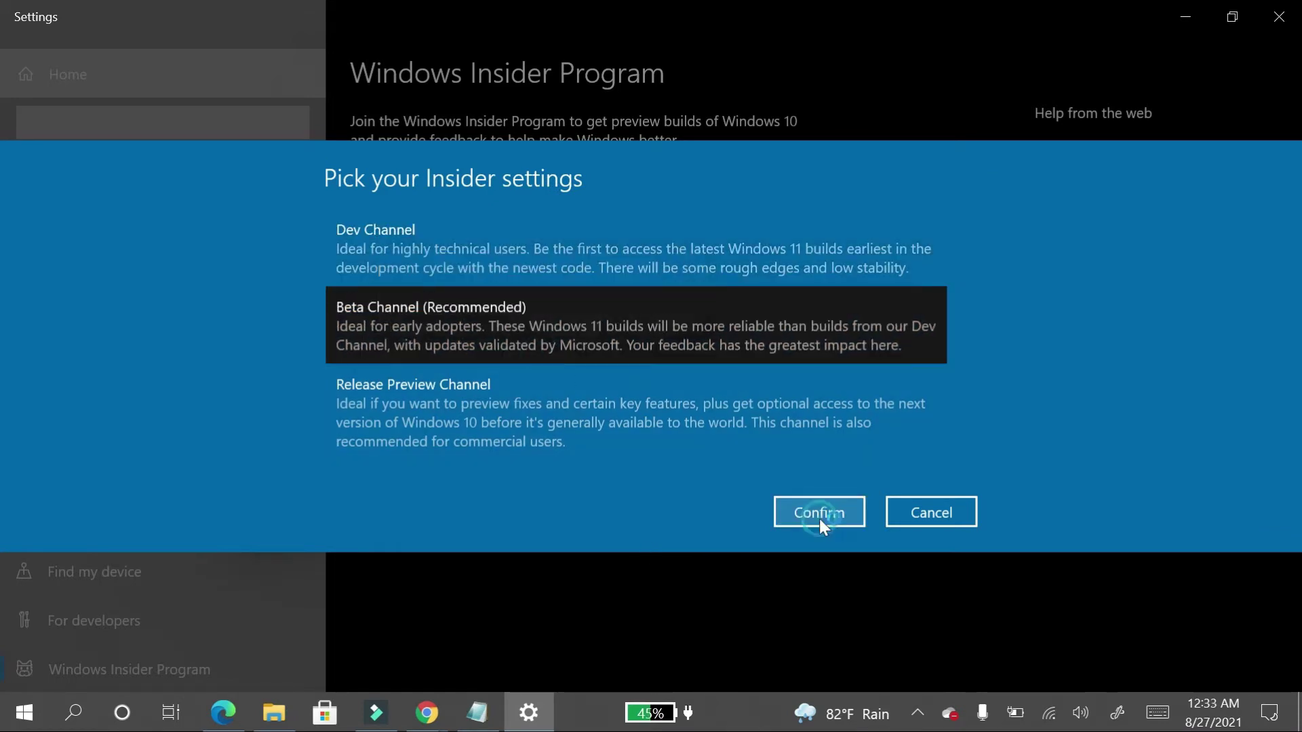
pyautogui.click(817, 518)
pyautogui.click(817, 473)
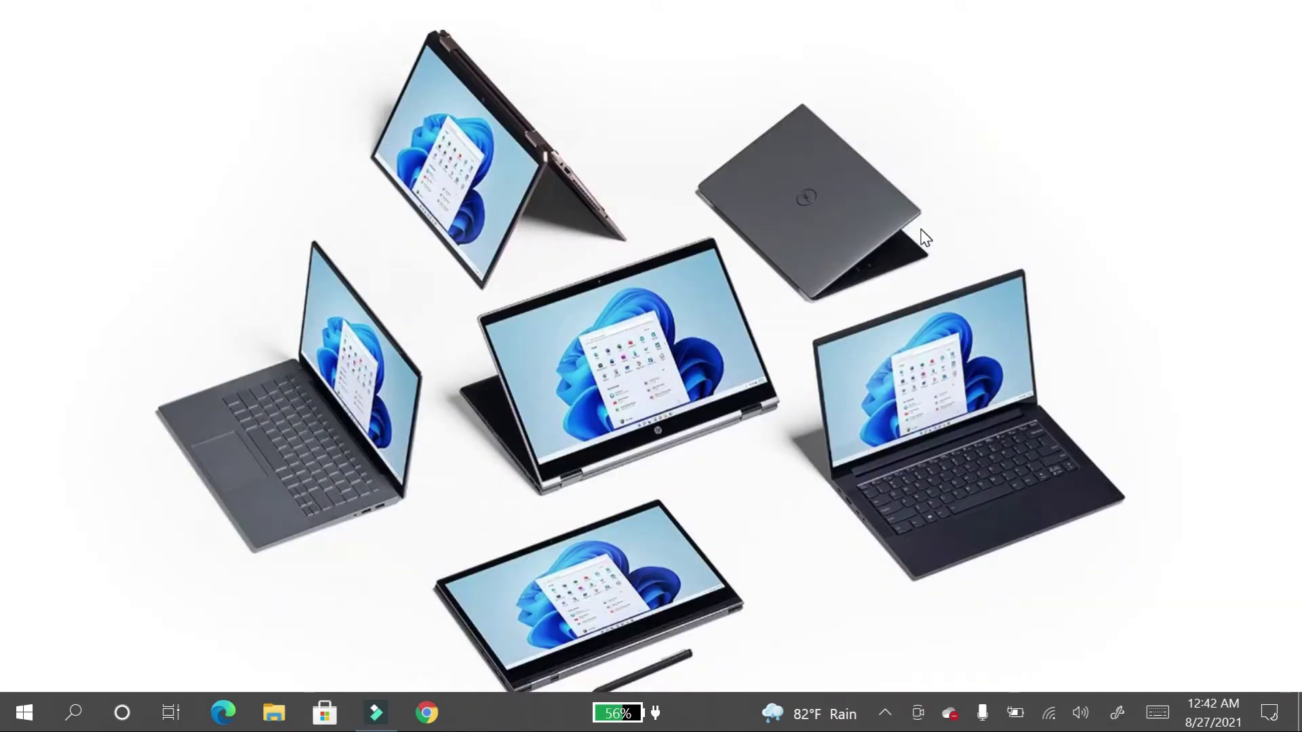
# Step: Open Update & Security in Settings, check for Windows updates, and proceed with the available update
pyautogui.click(1269, 712)
pyautogui.click(1112, 573)
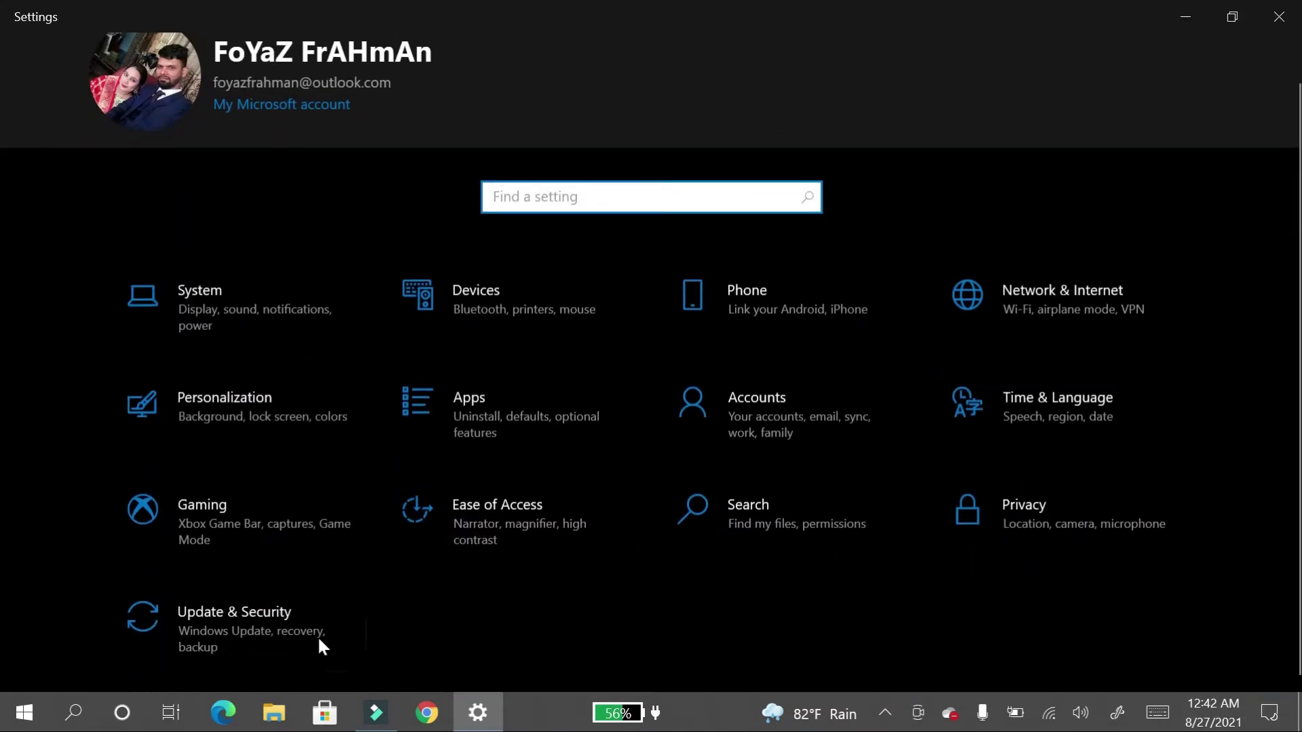
pyautogui.click(317, 636)
pyautogui.click(461, 193)
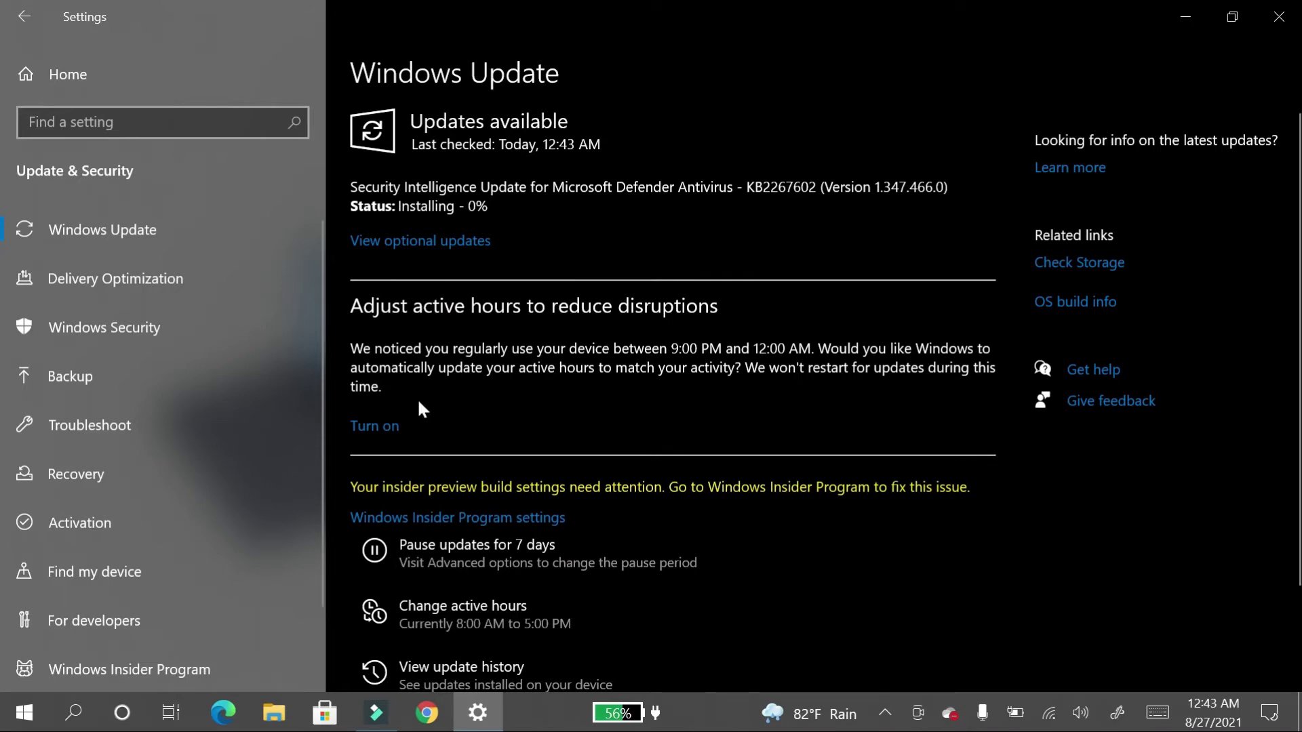
pyautogui.click(418, 190)
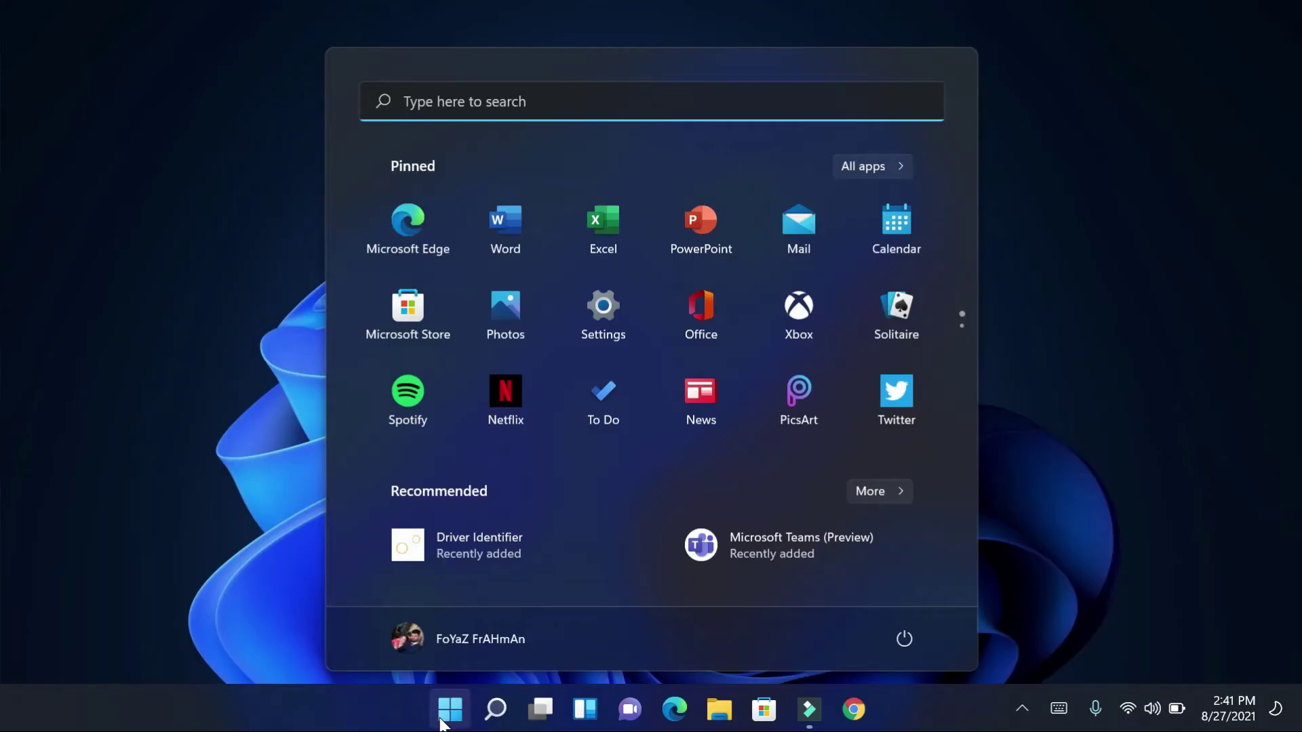
# Step: Examine the account and power options in the Windows 11 Start menu and its list of system shortcuts
pyautogui.click(478, 641)
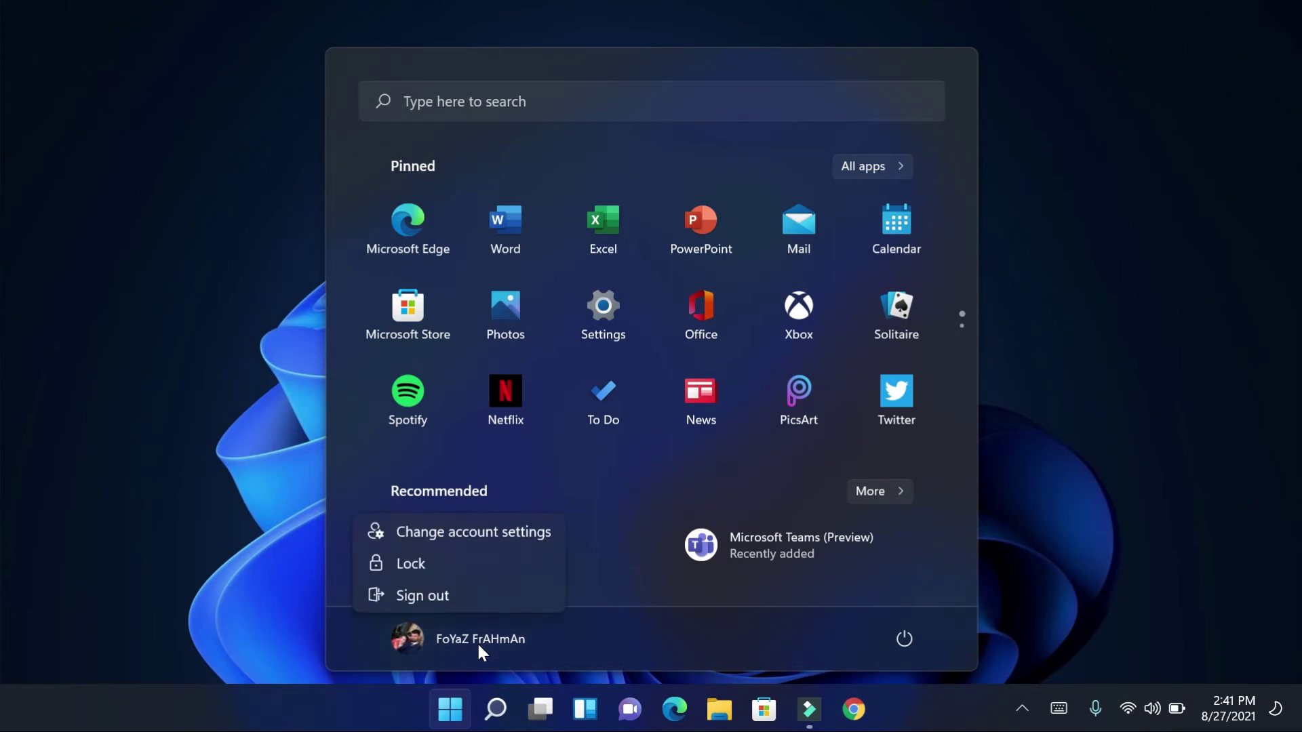
pyautogui.click(913, 637)
pyautogui.click(914, 636)
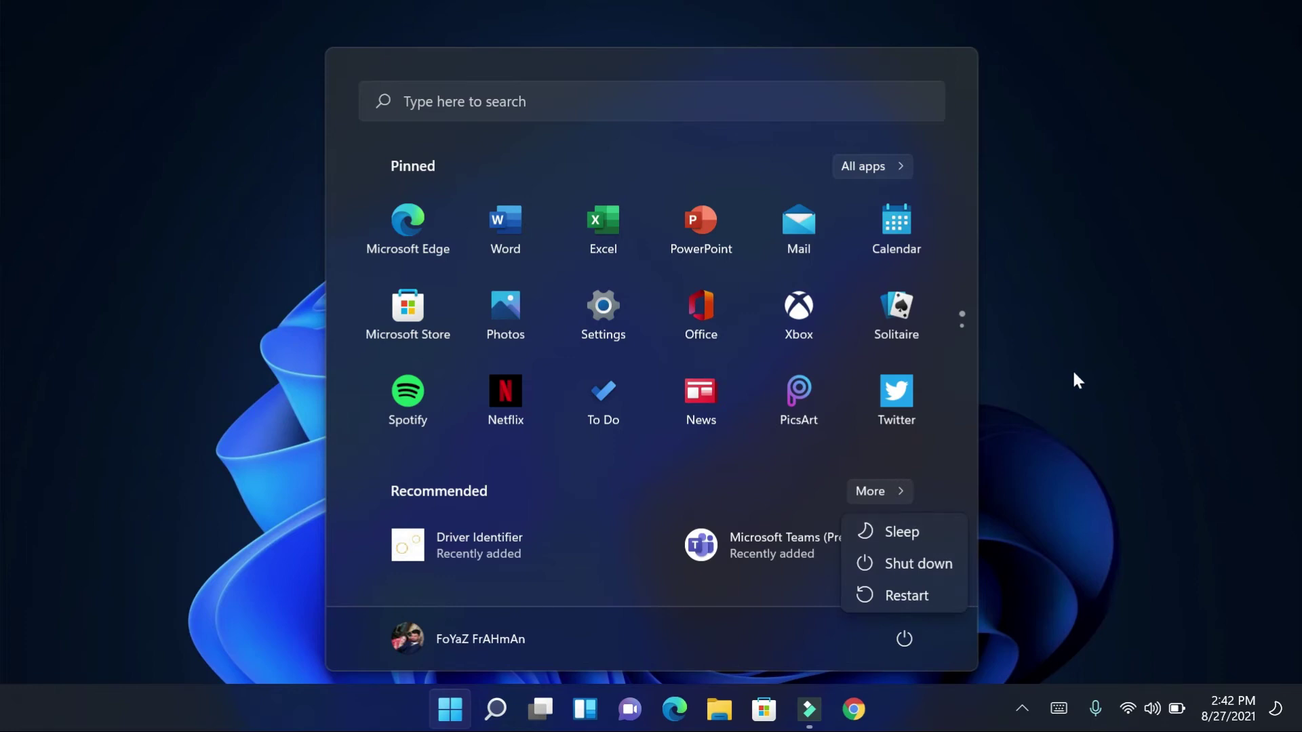
pyautogui.rightClick(448, 709)
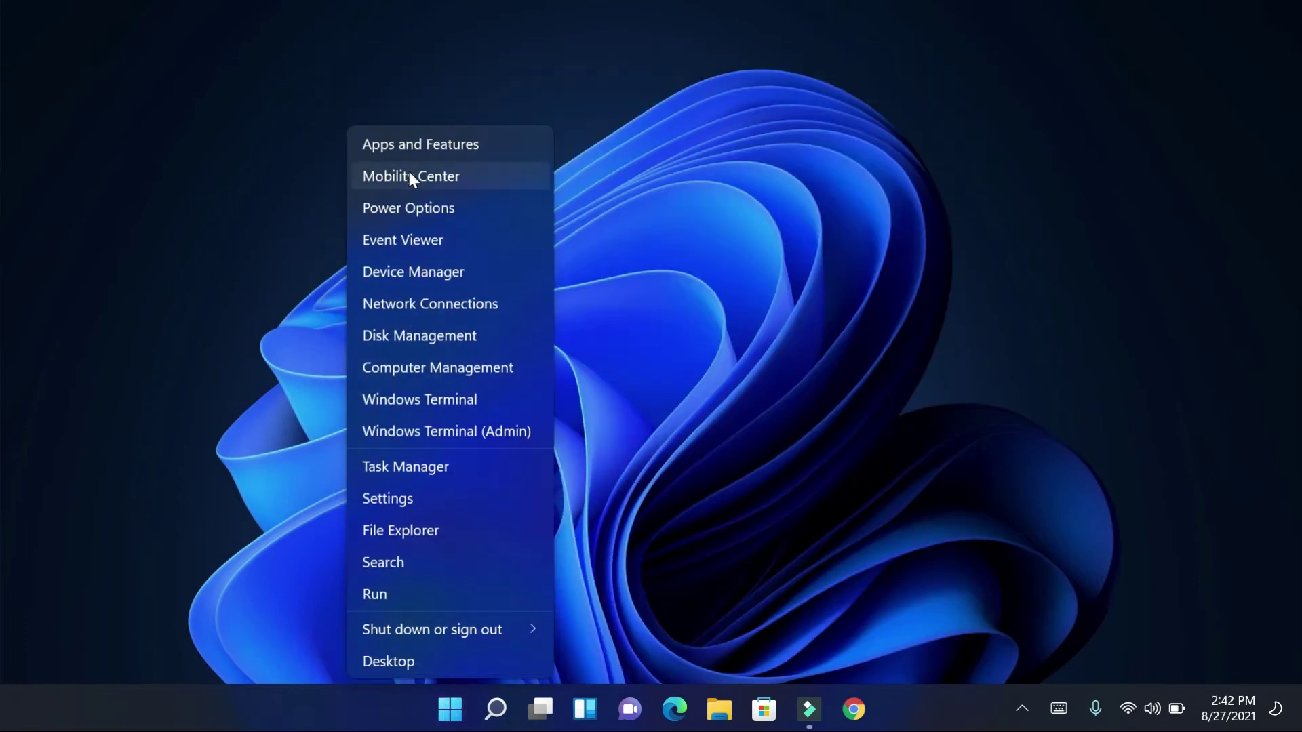
pyautogui.click(610, 223)
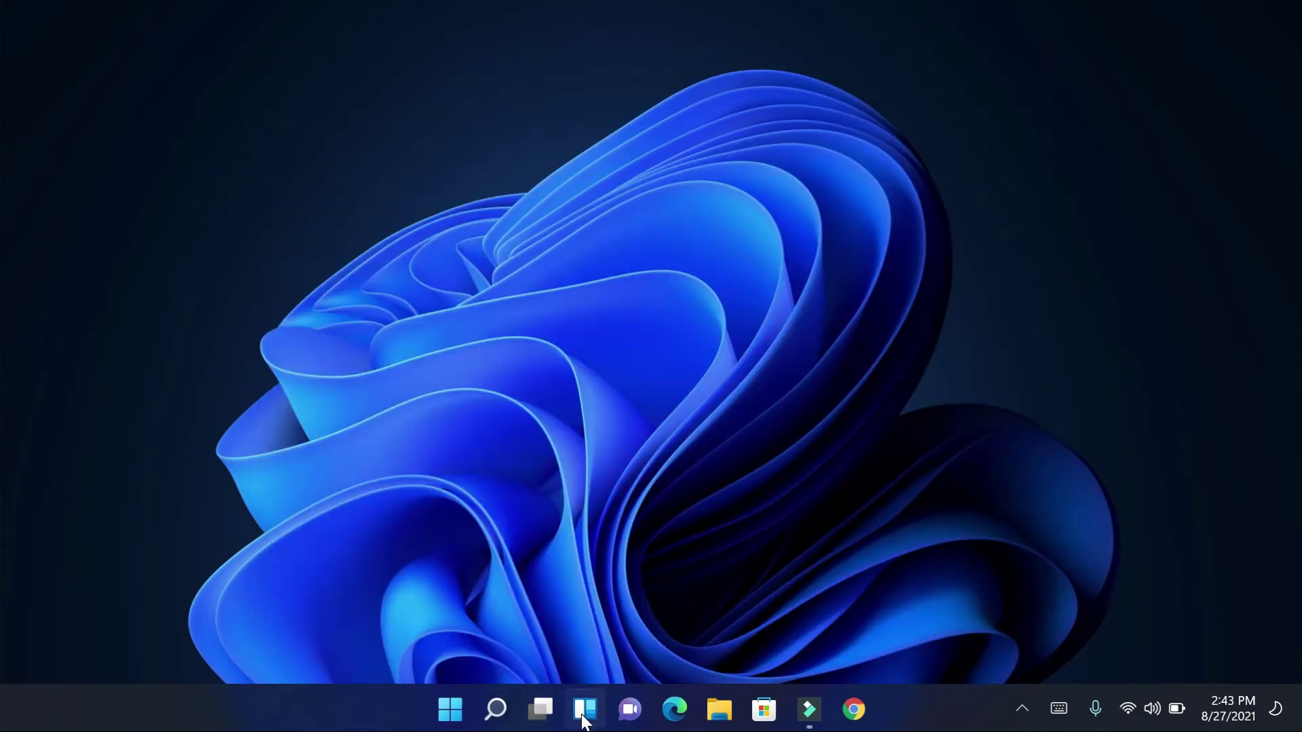
# Step: Browse the news feed in Widgets and view the widget settings
pyautogui.click(585, 710)
pyautogui.scroll(-10, 473, 451)
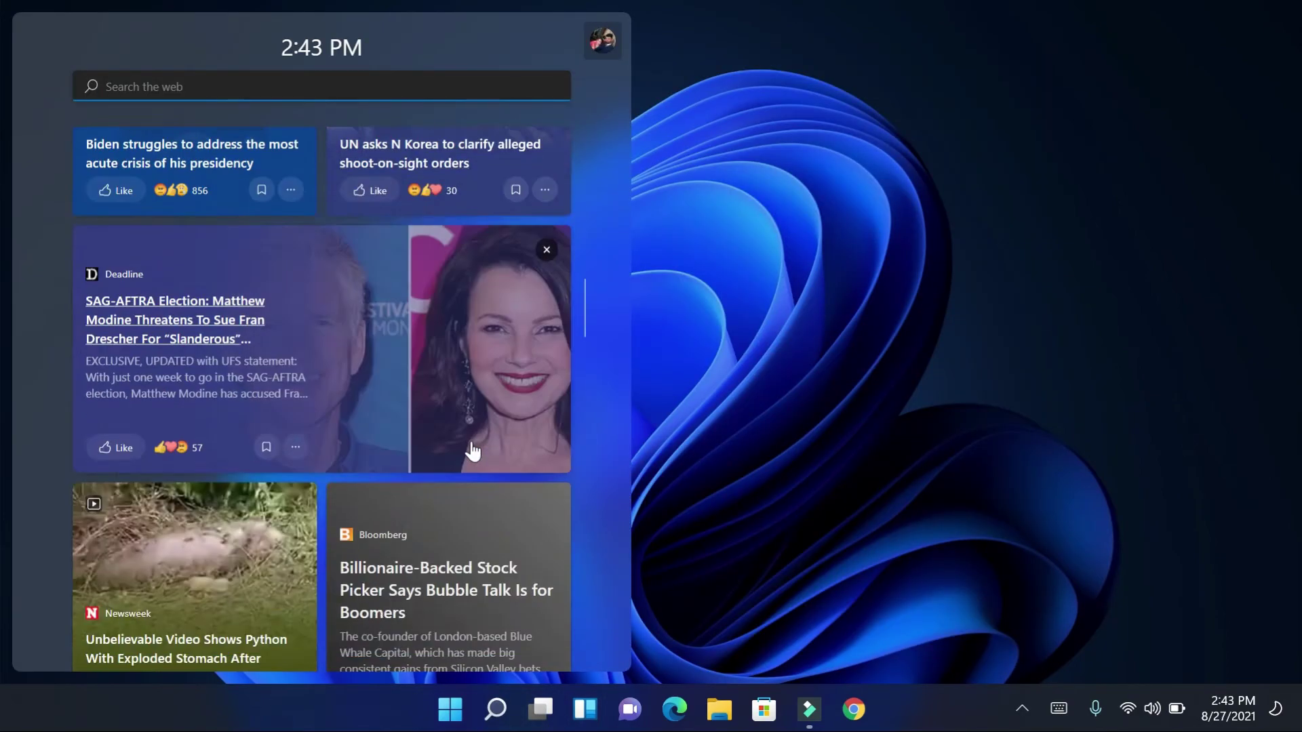
pyautogui.scroll(5, 473, 451)
pyautogui.click(613, 51)
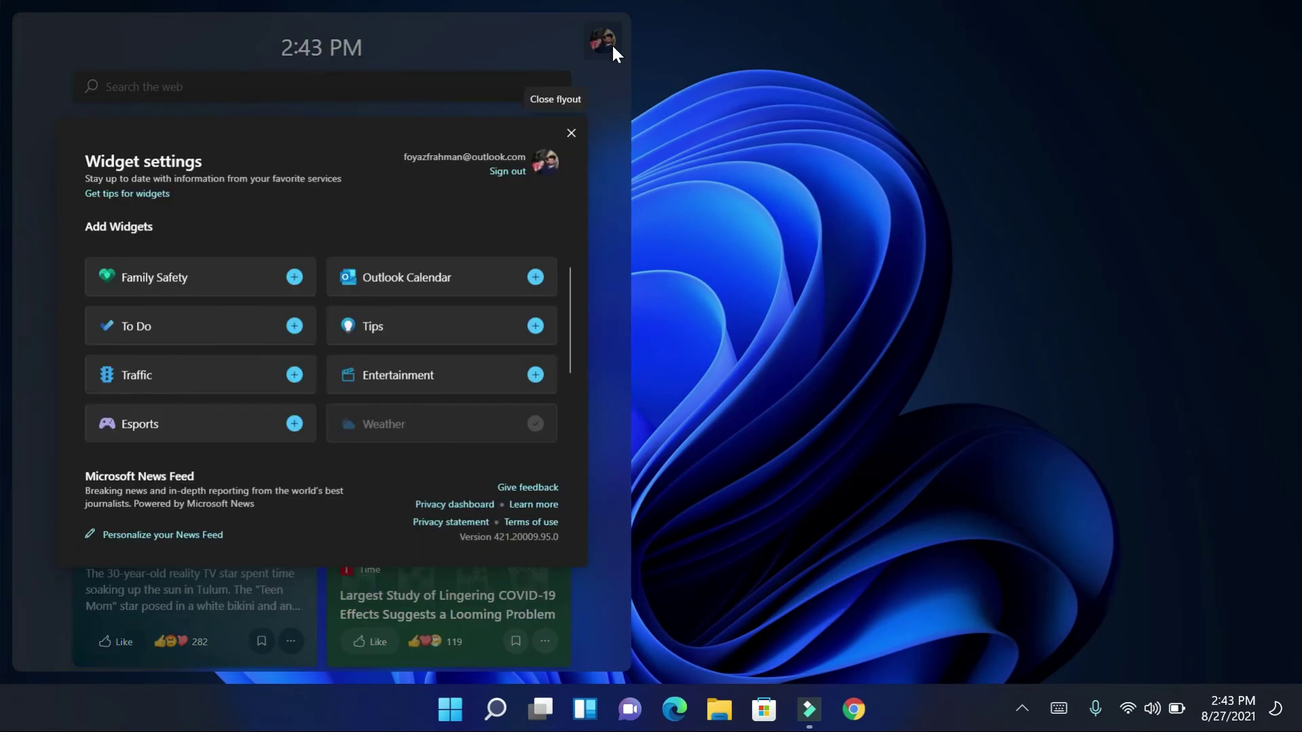
# Step: Set up Microsoft Teams chat with the signed-in account and open the Meet option
pyautogui.click(630, 709)
pyautogui.click(676, 428)
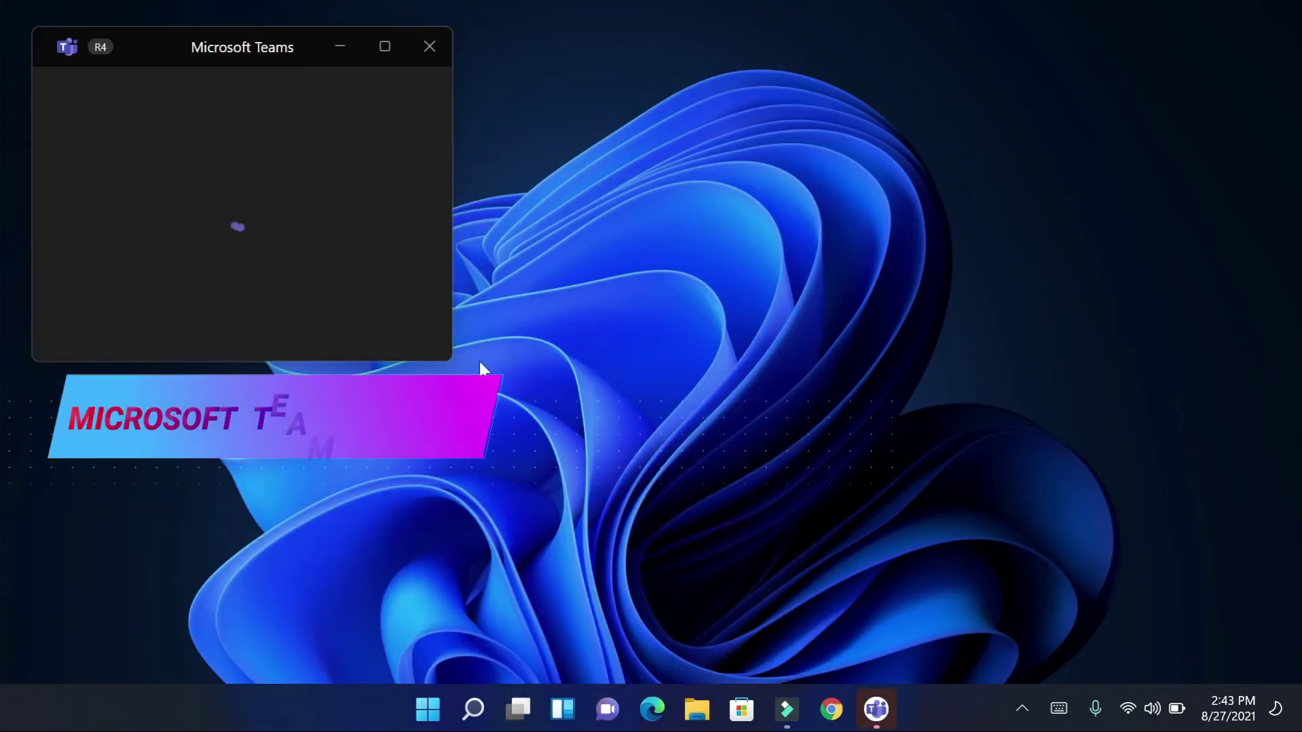
pyautogui.click(340, 282)
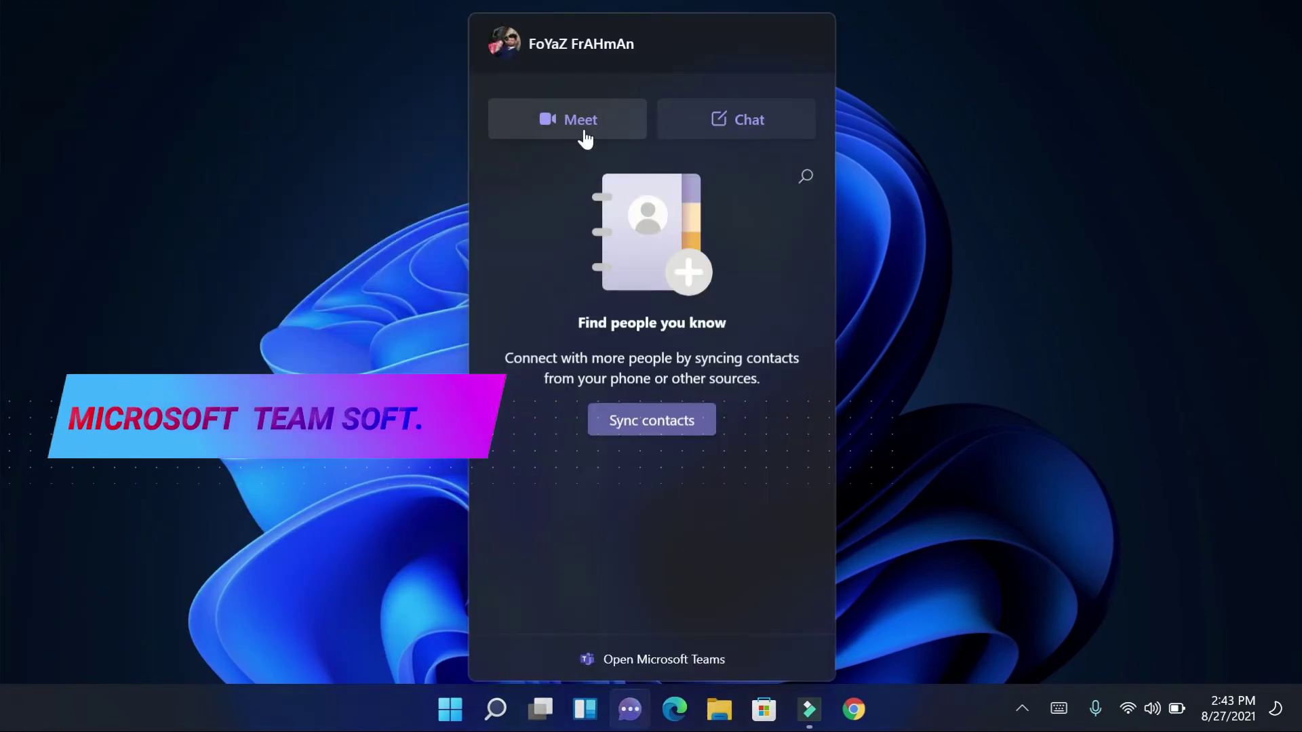
pyautogui.click(583, 132)
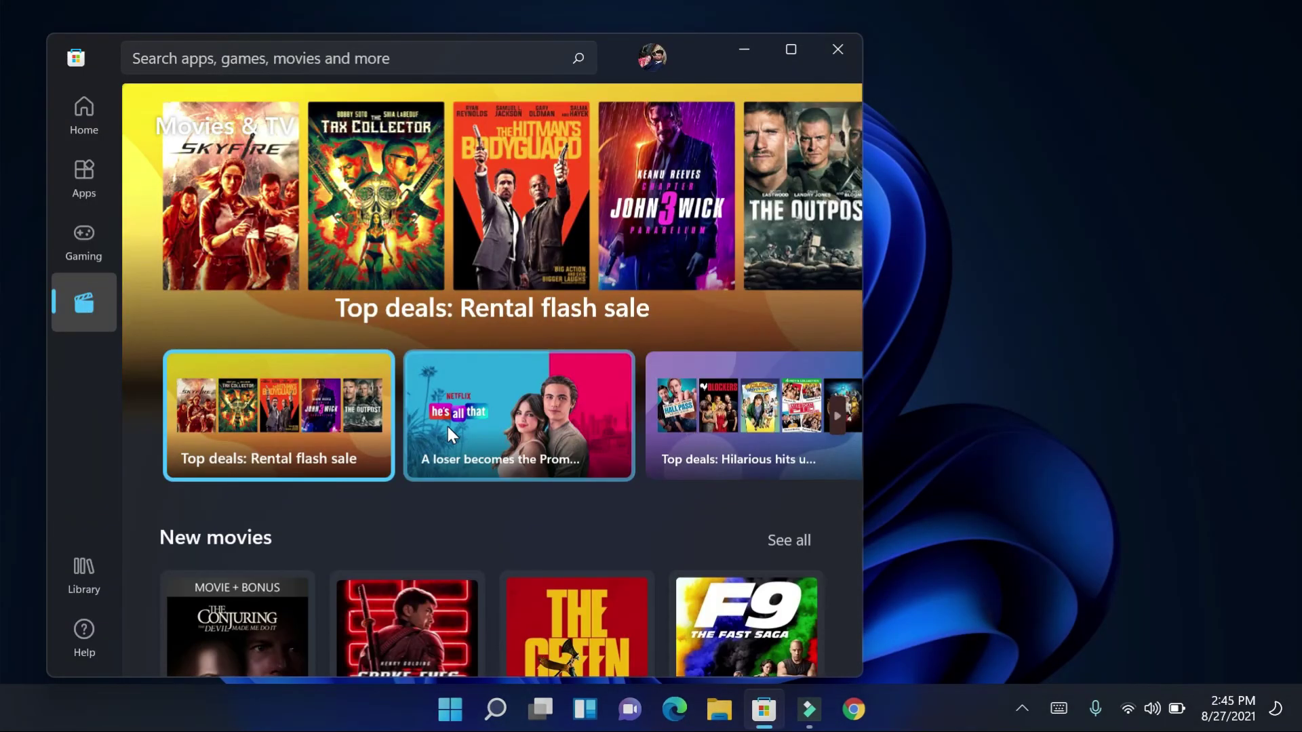
# Step: Install Twitter from the Microsoft Store library
pyautogui.click(84, 573)
pyautogui.scroll(-2, 726, 308)
pyautogui.click(727, 308)
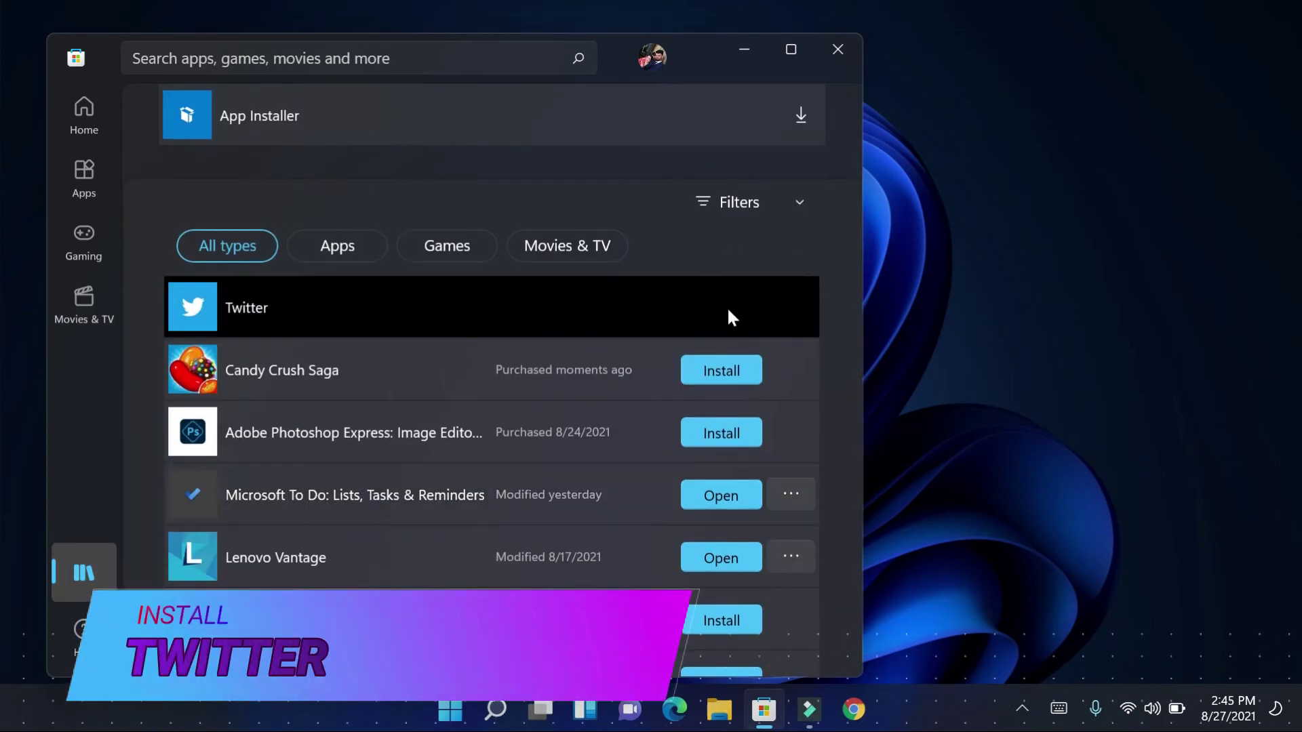
# Step: Turn on Bluetooth, battery saver and Alarms only focus assist in the quick settings, and check the notifications
pyautogui.click(1104, 704)
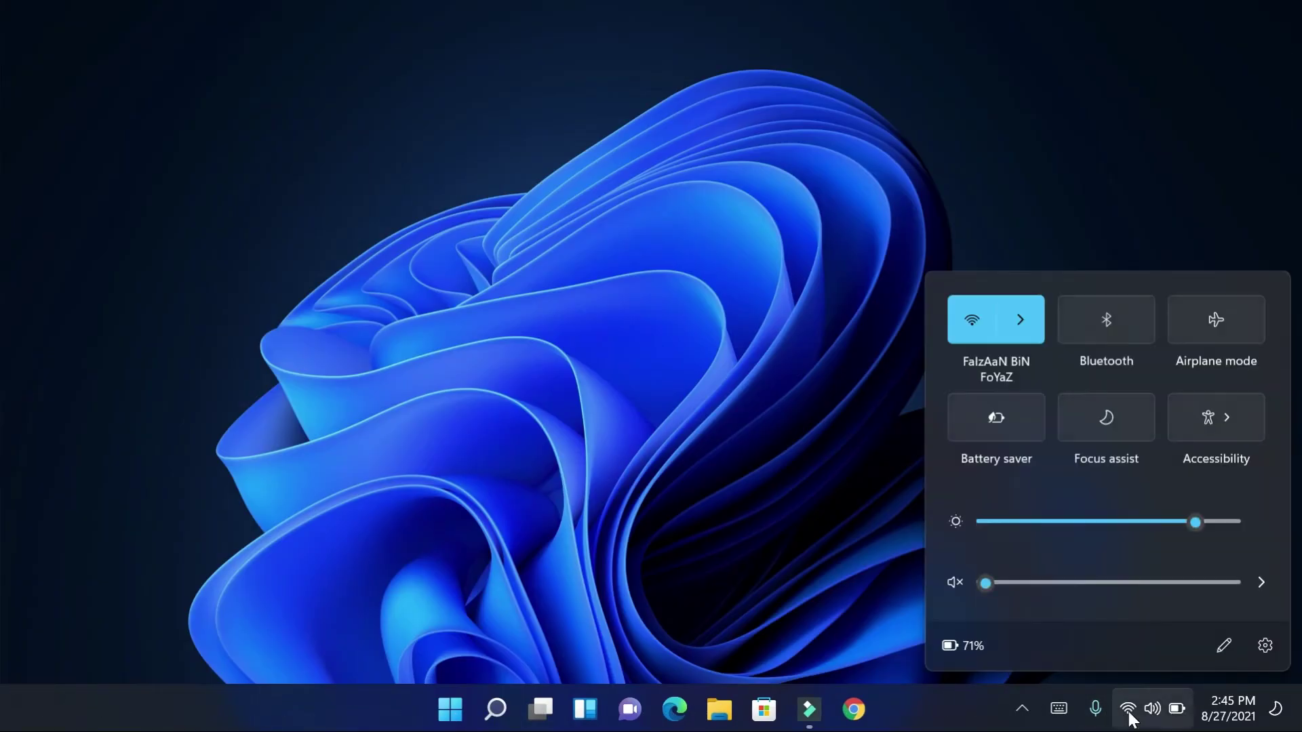
pyautogui.click(994, 417)
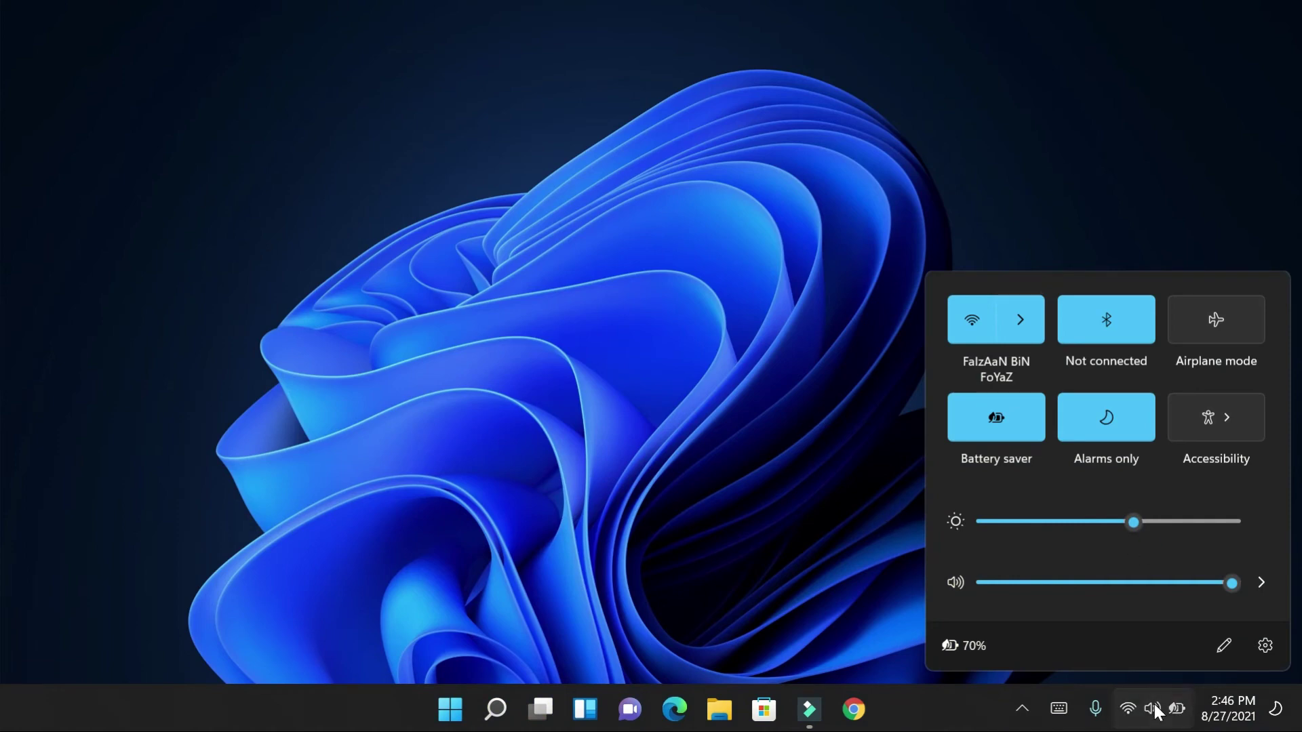
pyautogui.click(1229, 709)
pyautogui.click(1251, 34)
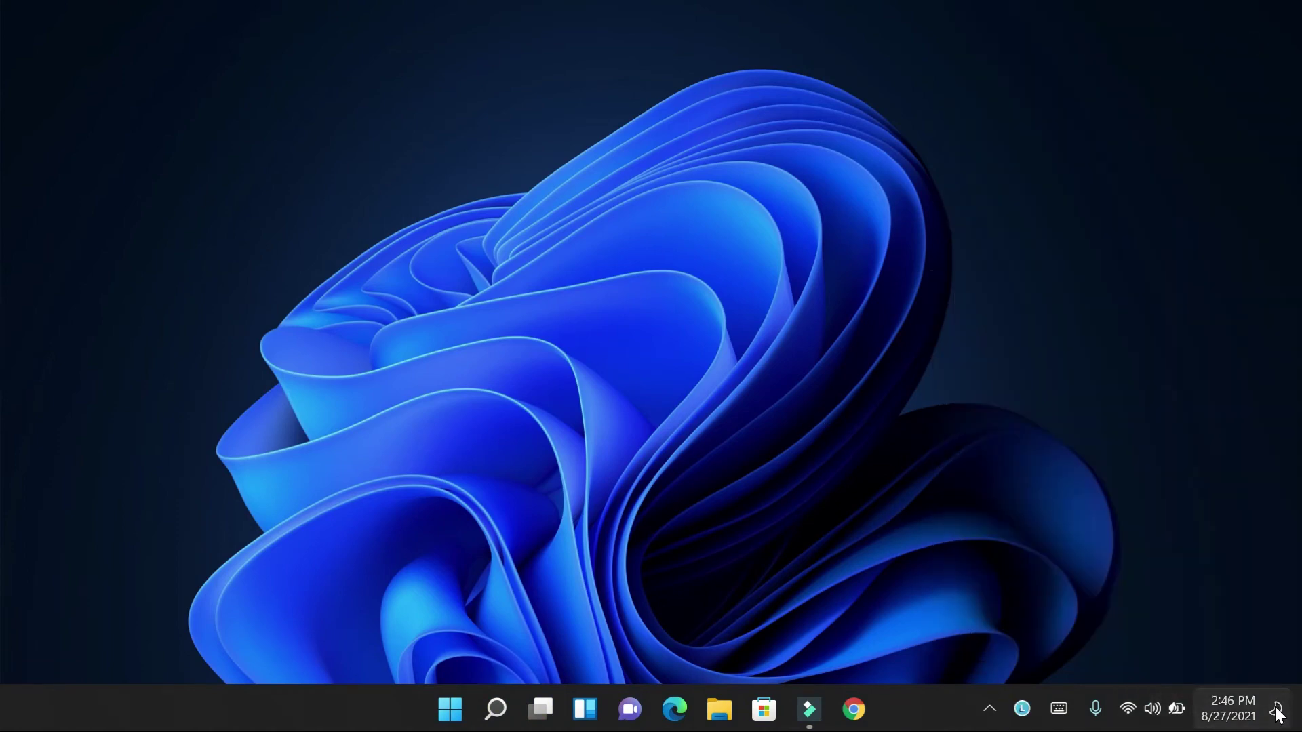
# Step: Review the taskbar items and corner icons in the taskbar settings, and close Settings
pyautogui.rightClick(908, 702)
pyautogui.click(969, 665)
pyautogui.scroll(3, 933, 350)
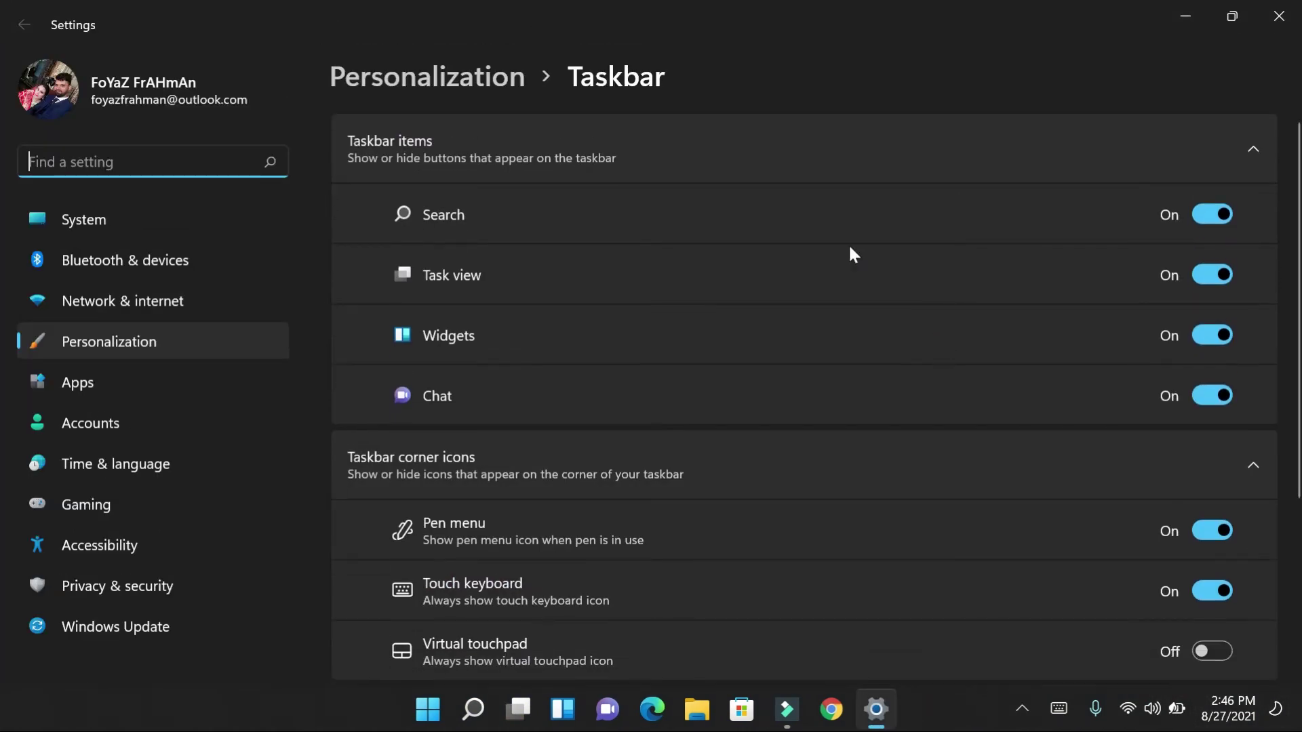
pyautogui.click(1279, 16)
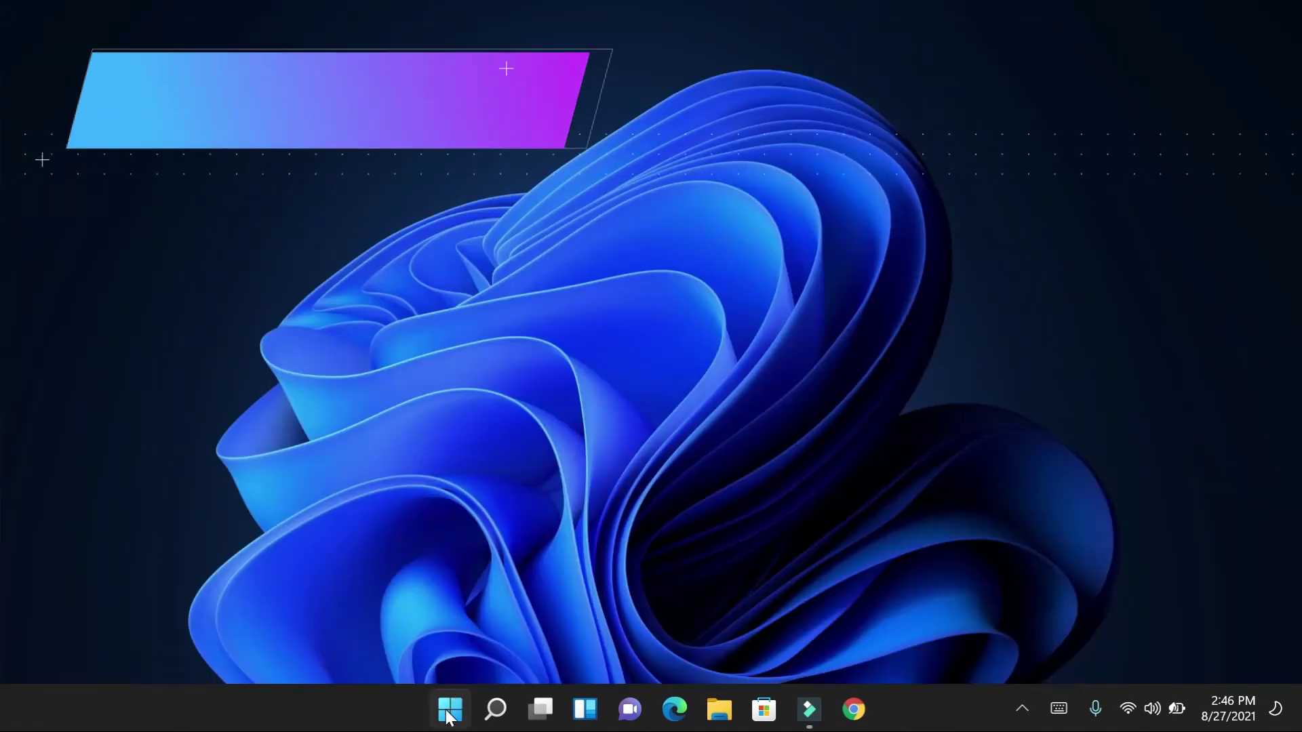
# Step: Open the sign-in options of the account in Settings
pyautogui.rightClick(447, 718)
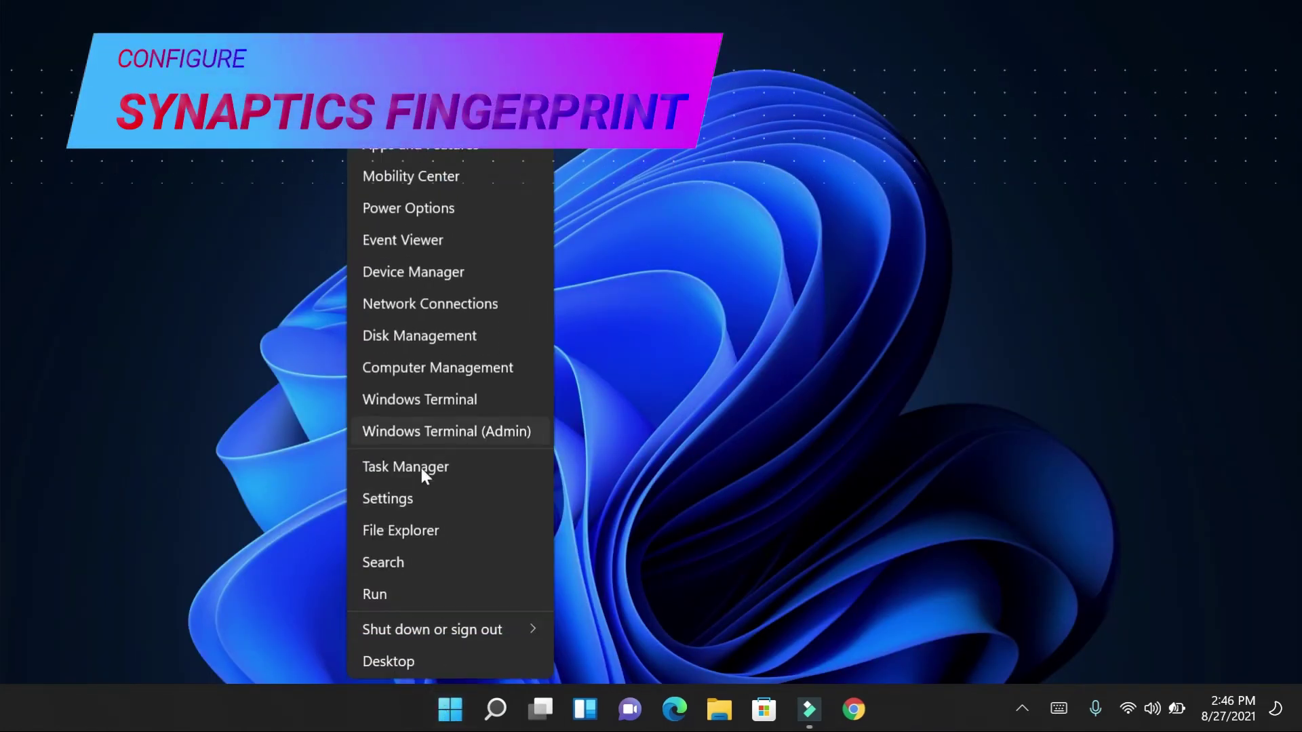
pyautogui.click(419, 499)
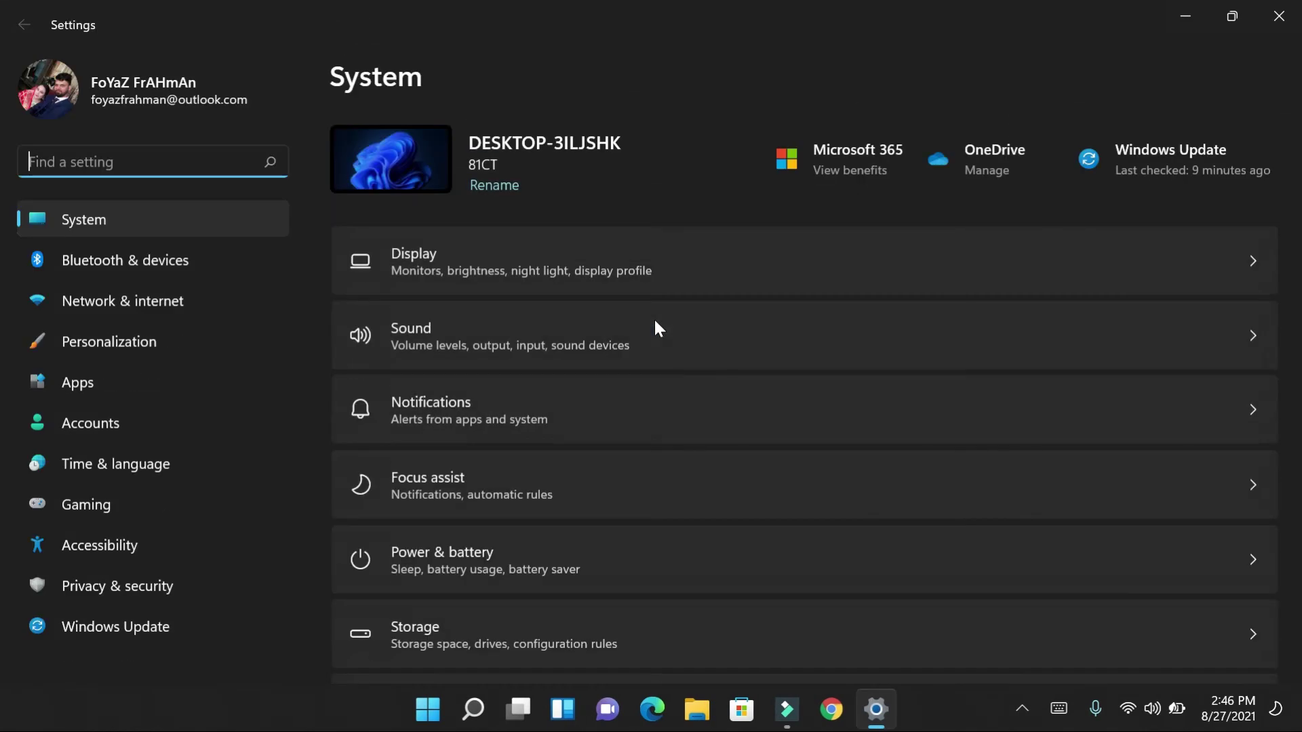
pyautogui.click(100, 433)
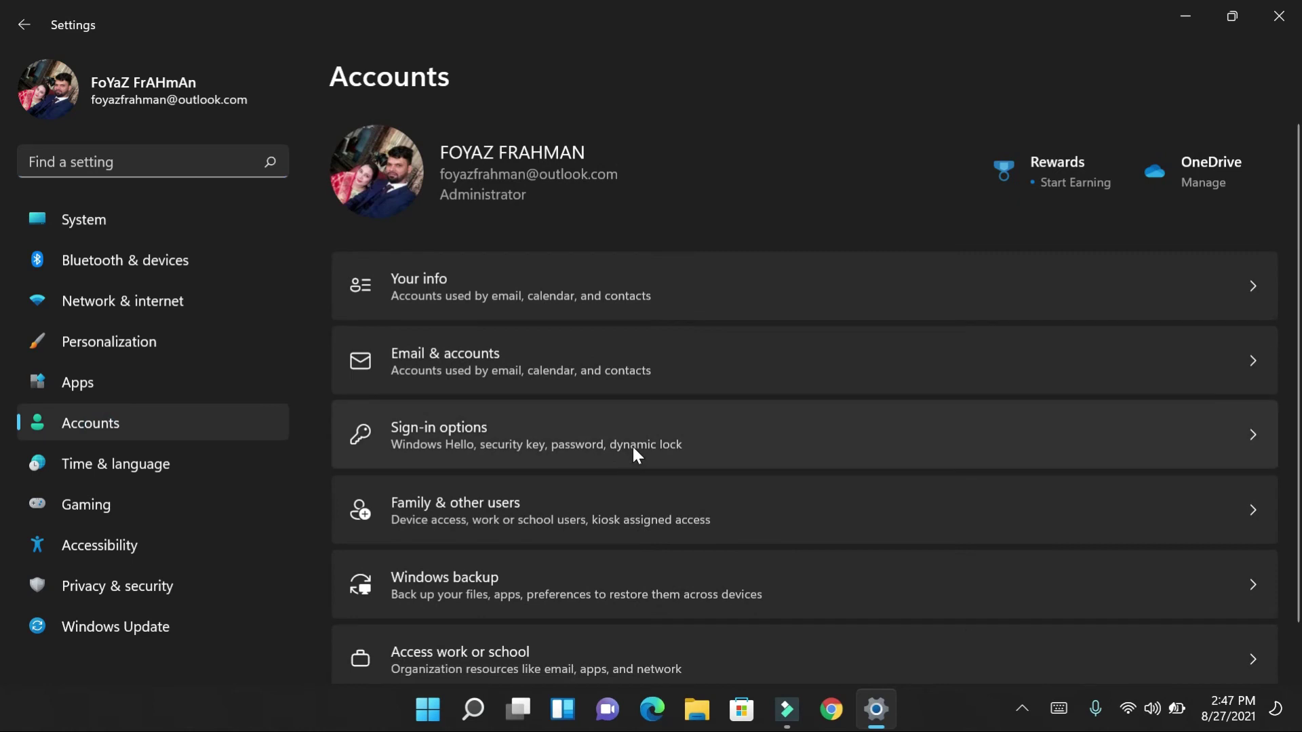
pyautogui.scroll(-1, 635, 448)
pyautogui.scroll(1, 635, 449)
pyautogui.click(573, 444)
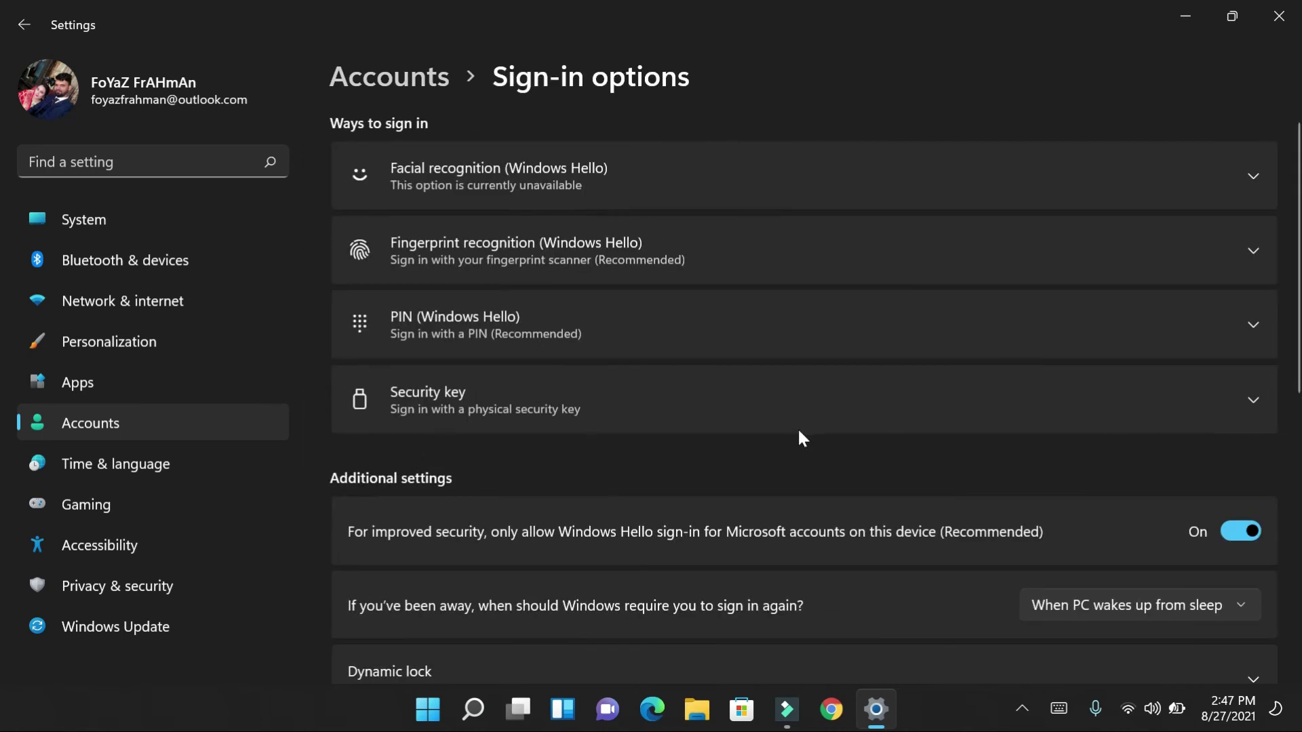
# Step: Start the Windows Hello fingerprint recognition setup and verify the identity by entering the account PIN
pyautogui.click(592, 234)
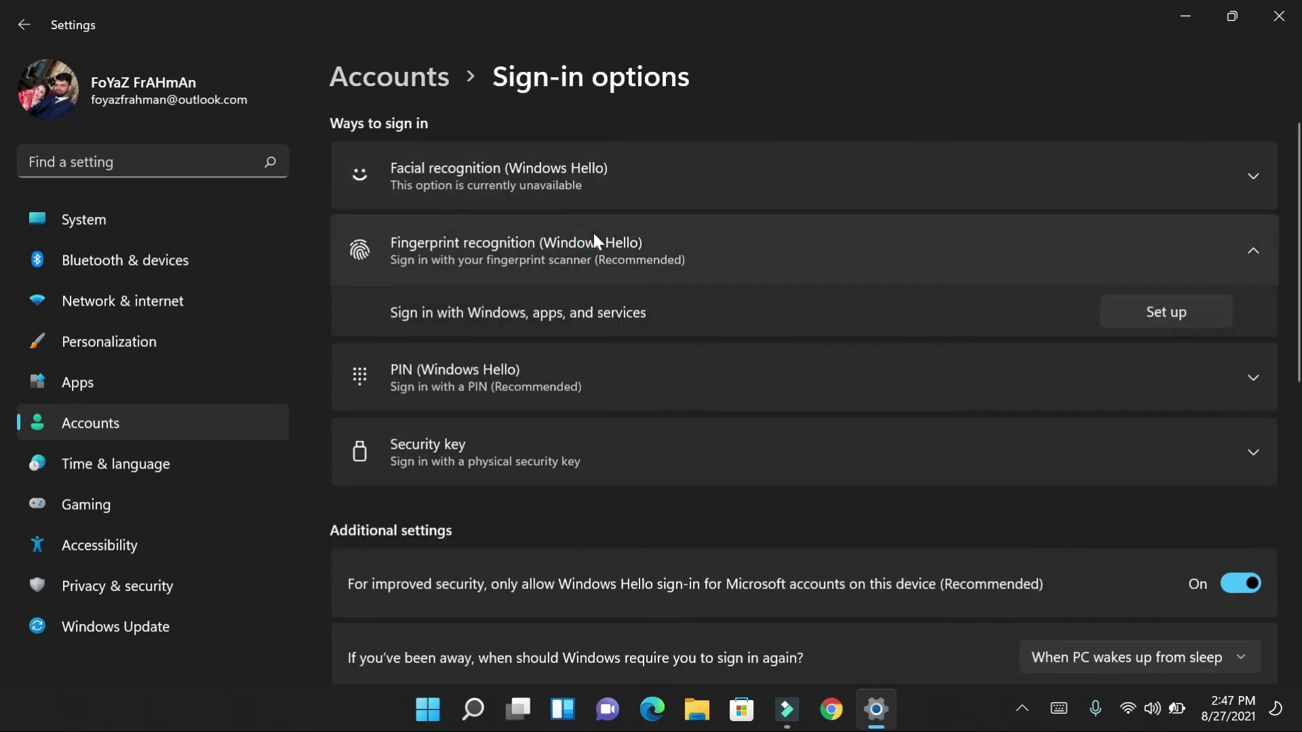
pyautogui.click(1182, 312)
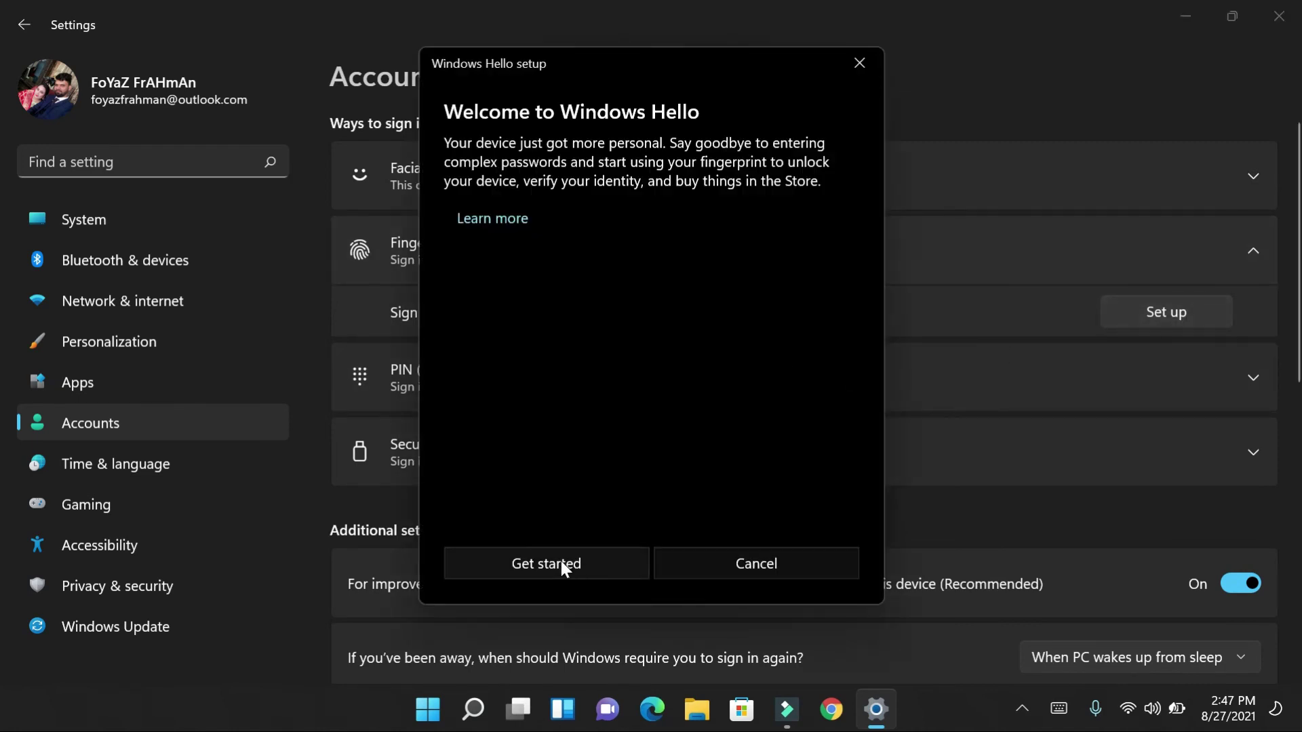
pyautogui.click(561, 566)
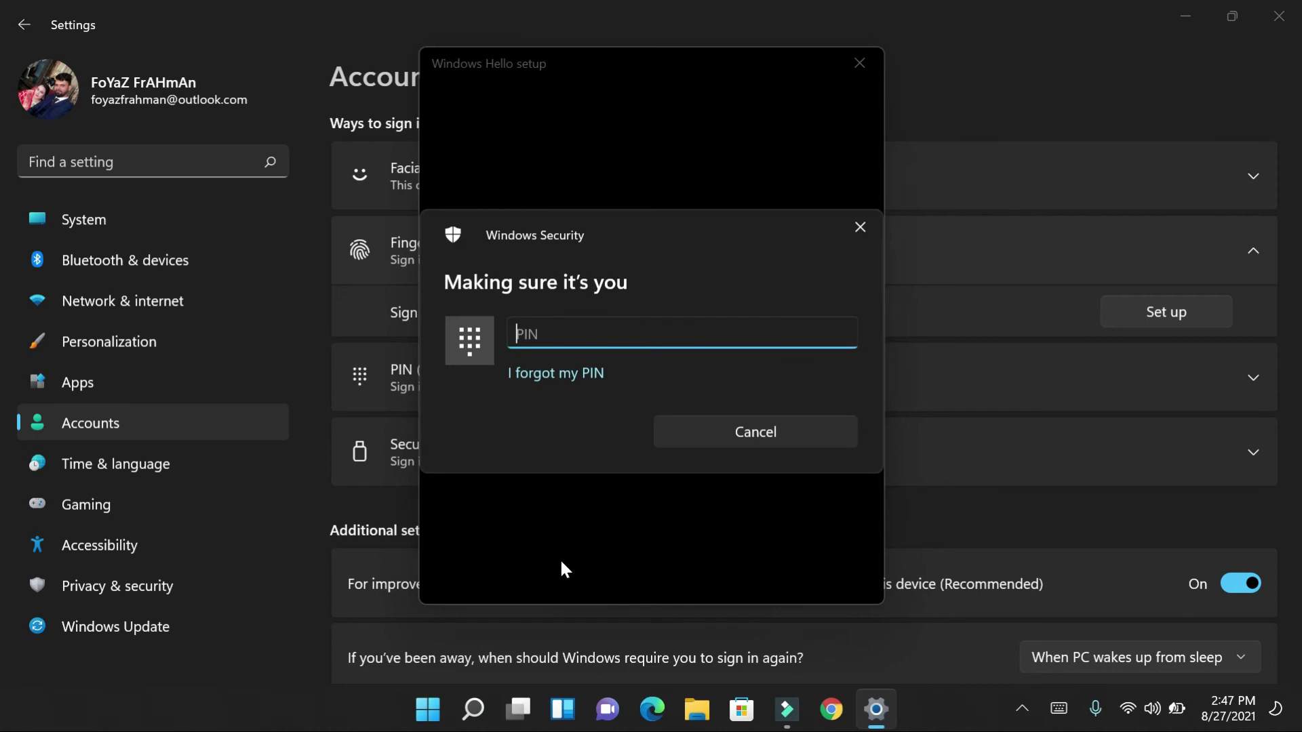
pyautogui.click(603, 339)
pyautogui.click(1058, 717)
pyautogui.write('••••')
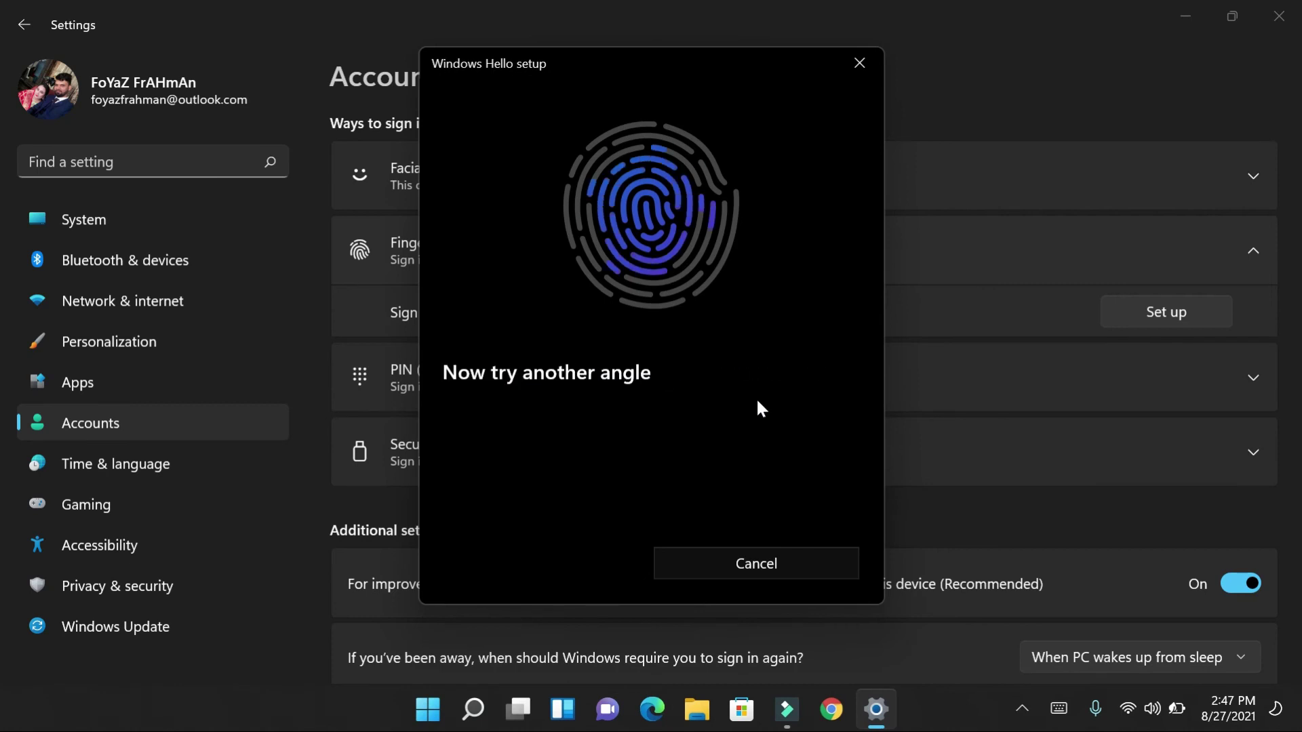
# Step: Finish enrolling the fingerprint and add another finger
pyautogui.click(503, 575)
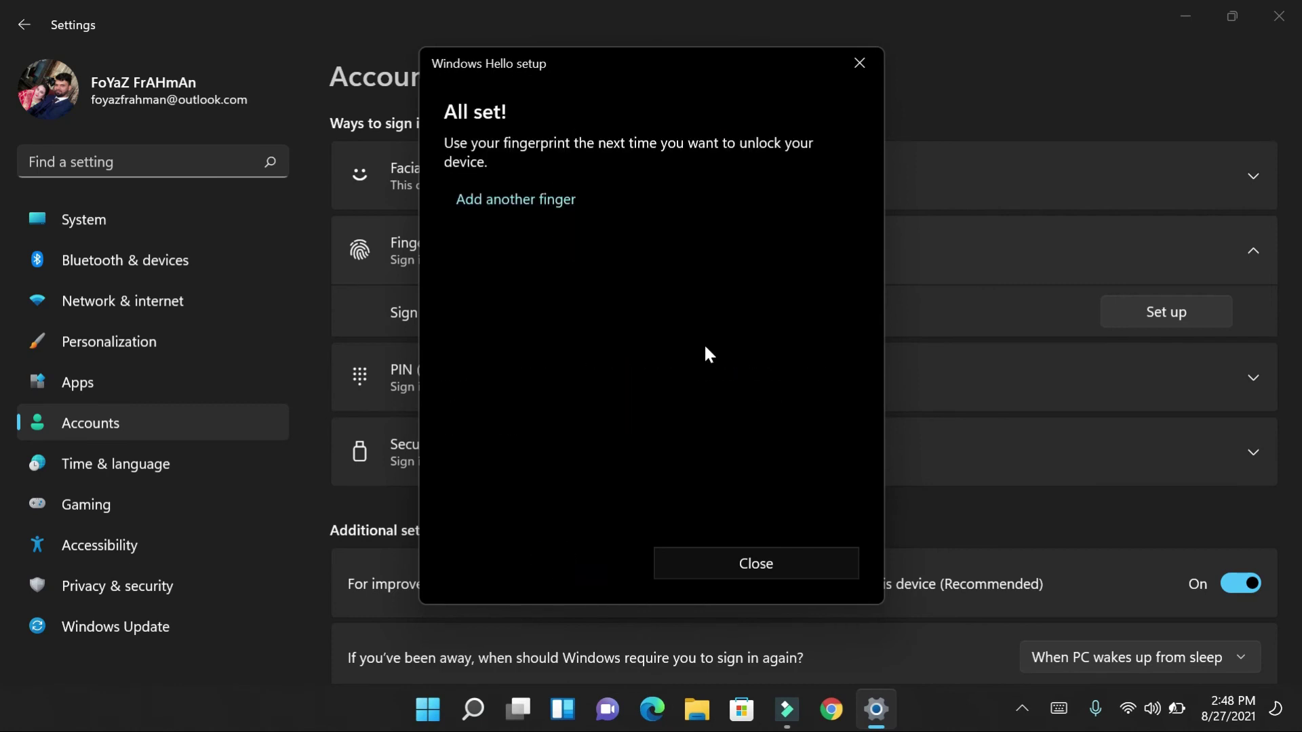
pyautogui.click(537, 202)
pyautogui.press('Return')
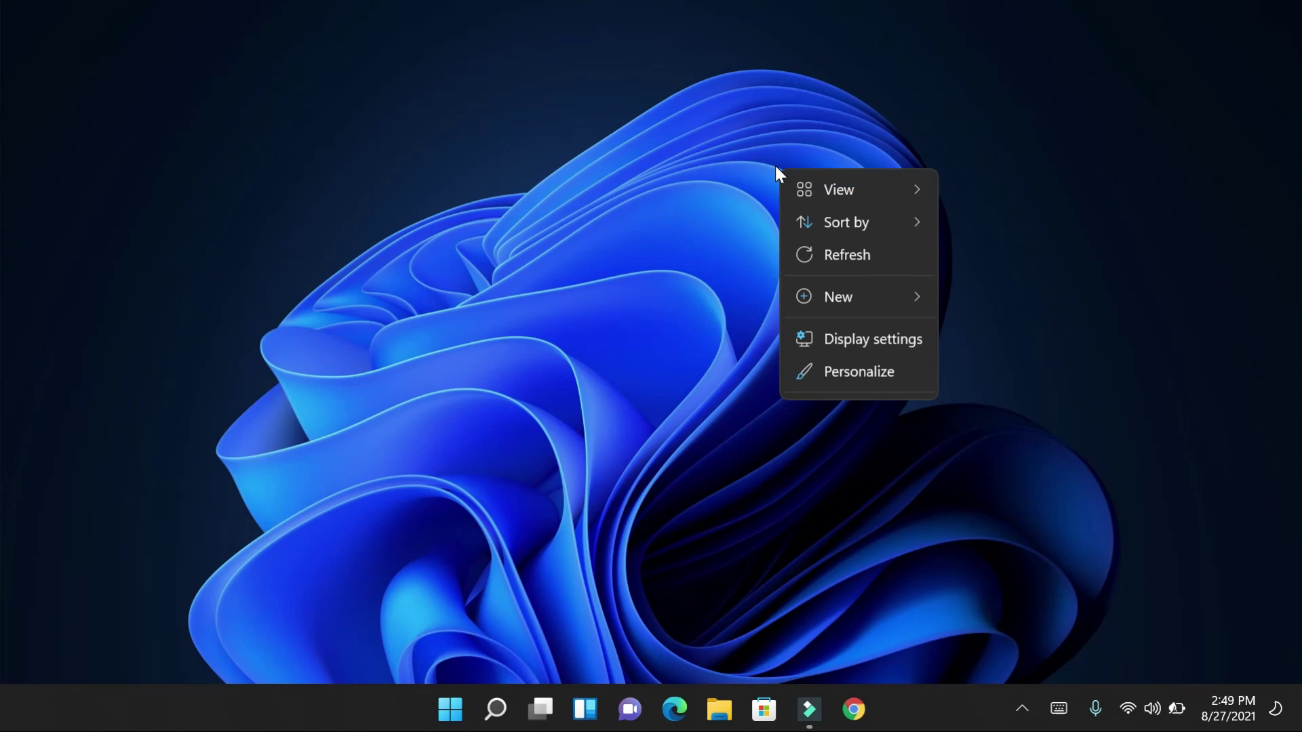
# Step: Look through the View and New options for the desktop and open the display settings
pyautogui.moveTo(854, 190)
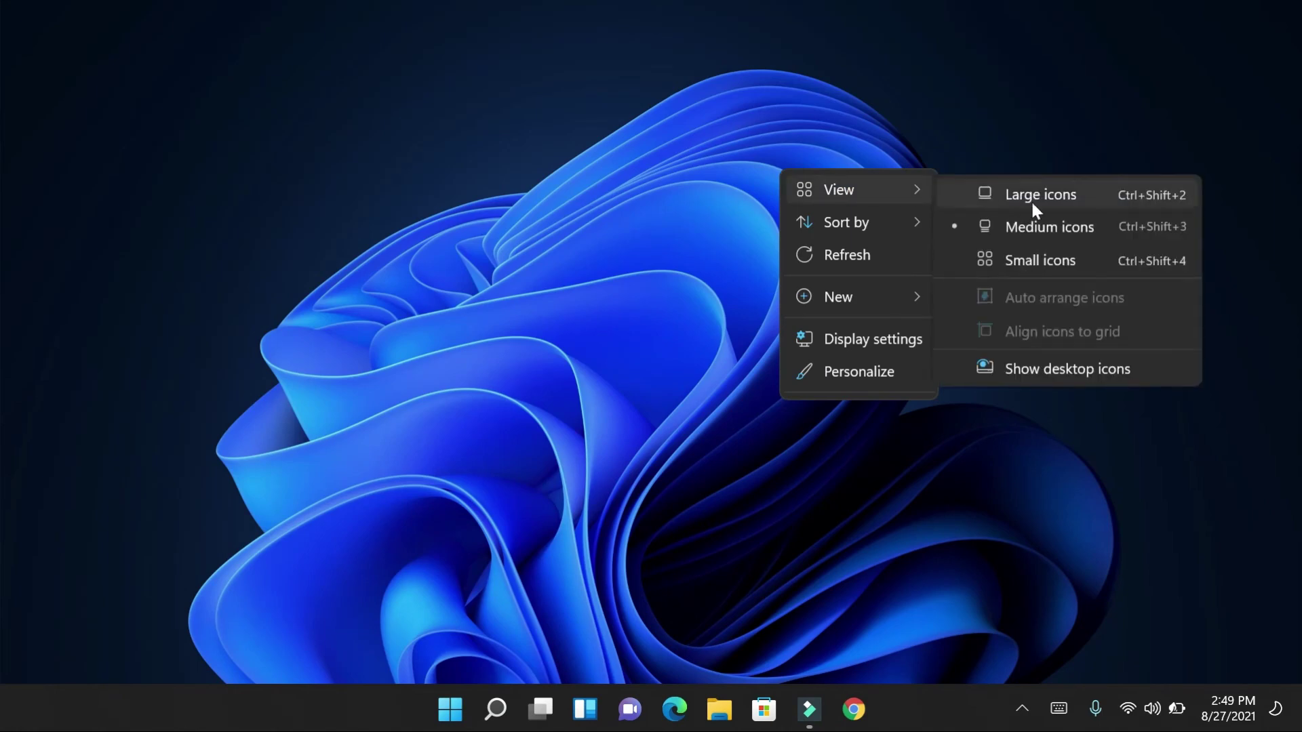
pyautogui.moveTo(873, 304)
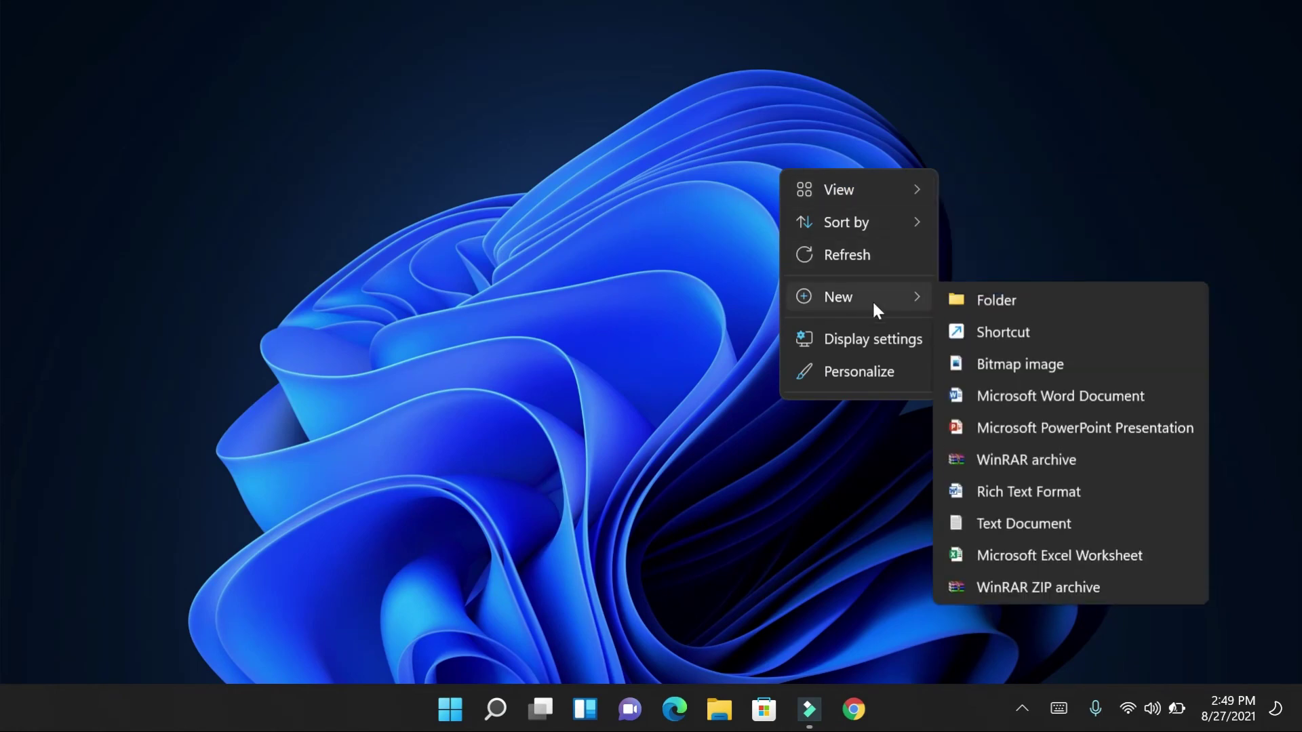
pyautogui.click(849, 344)
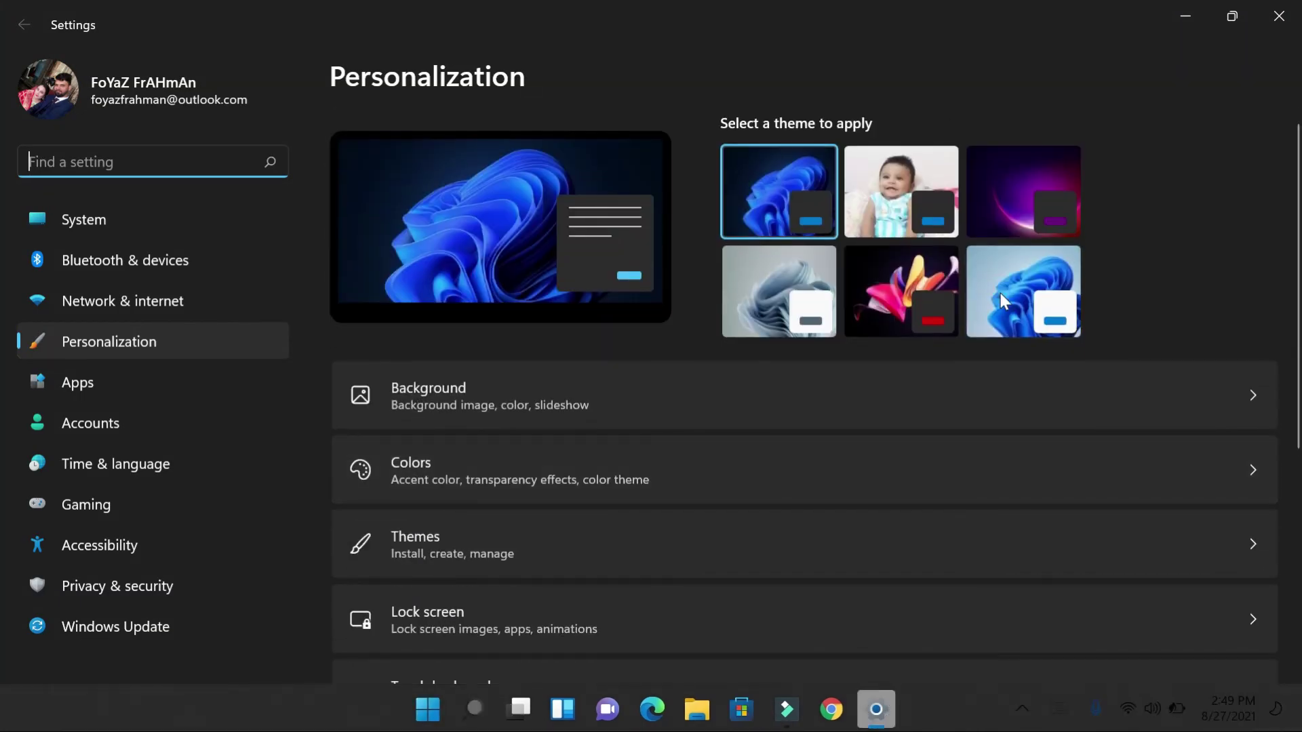
# Step: Try the light blue bloom, dark purple and Flow themes in turn on the Personalization page
pyautogui.click(1000, 293)
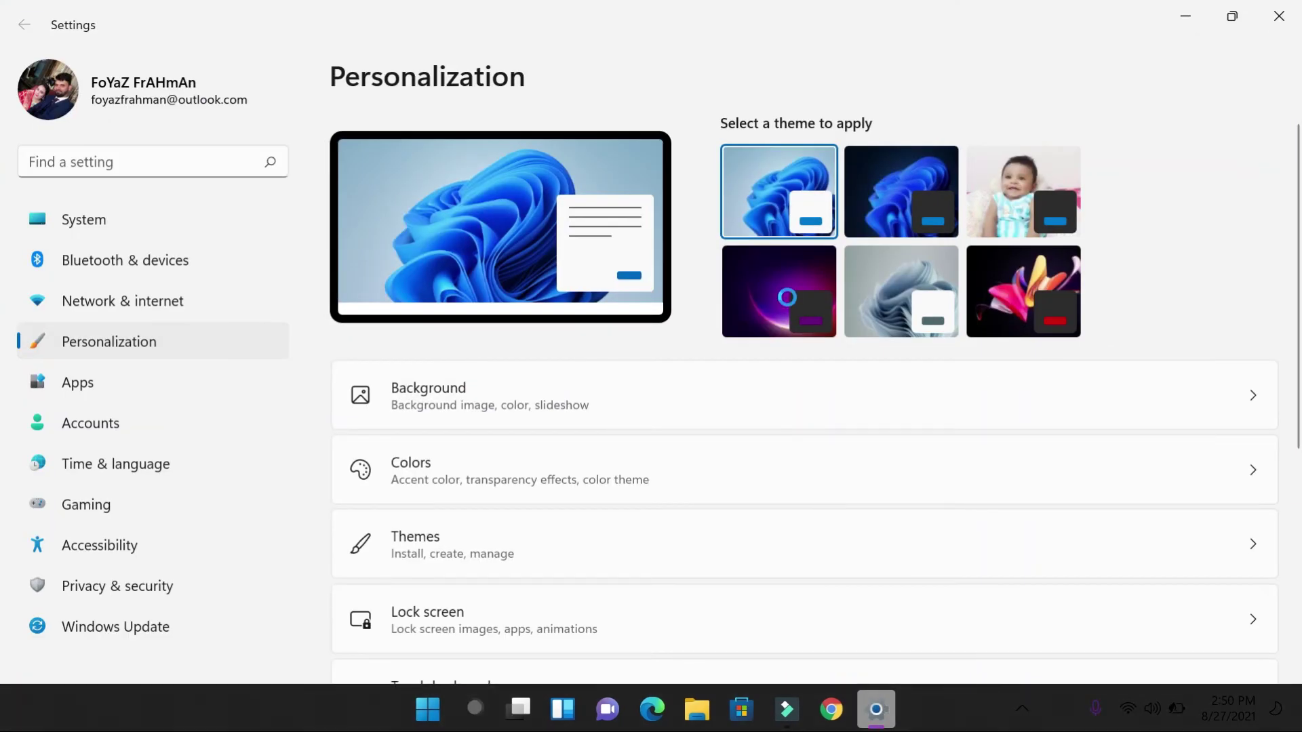
pyautogui.click(823, 271)
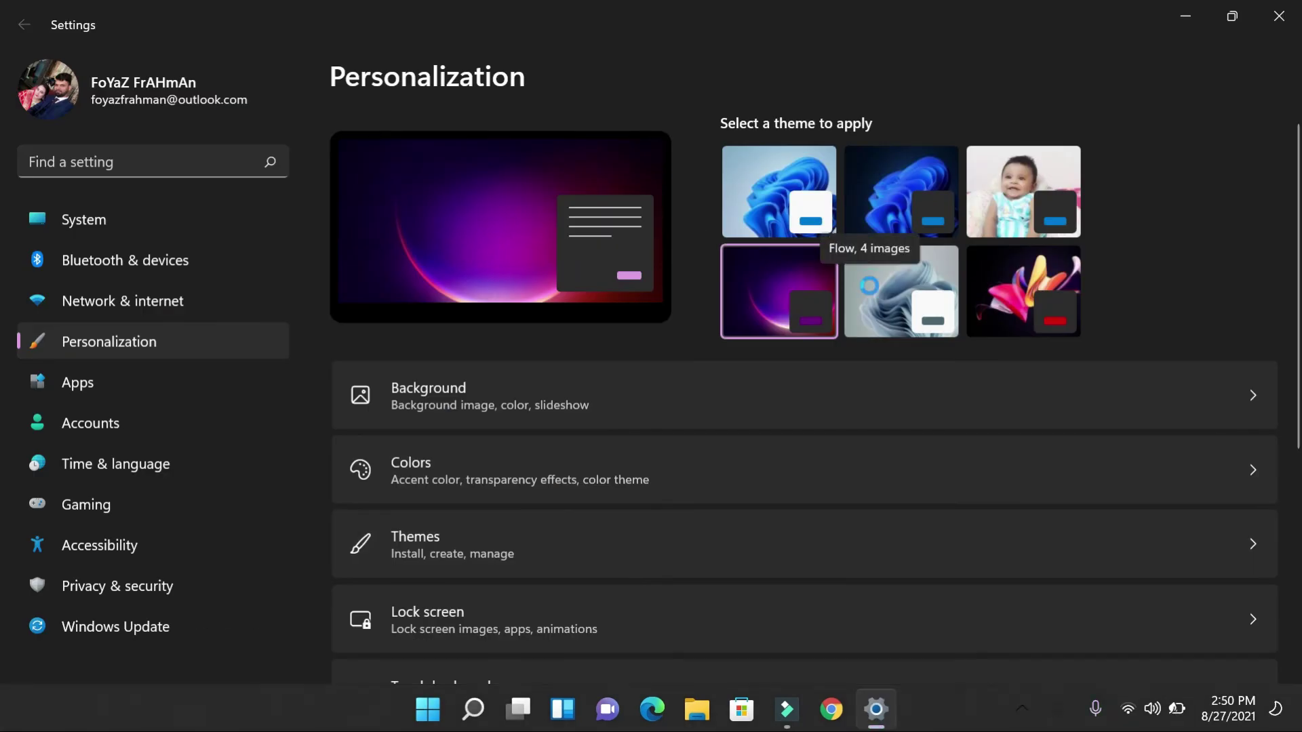
pyautogui.click(869, 285)
# Step: Set the desktop background type to Picture
pyautogui.click(988, 407)
pyautogui.click(1153, 342)
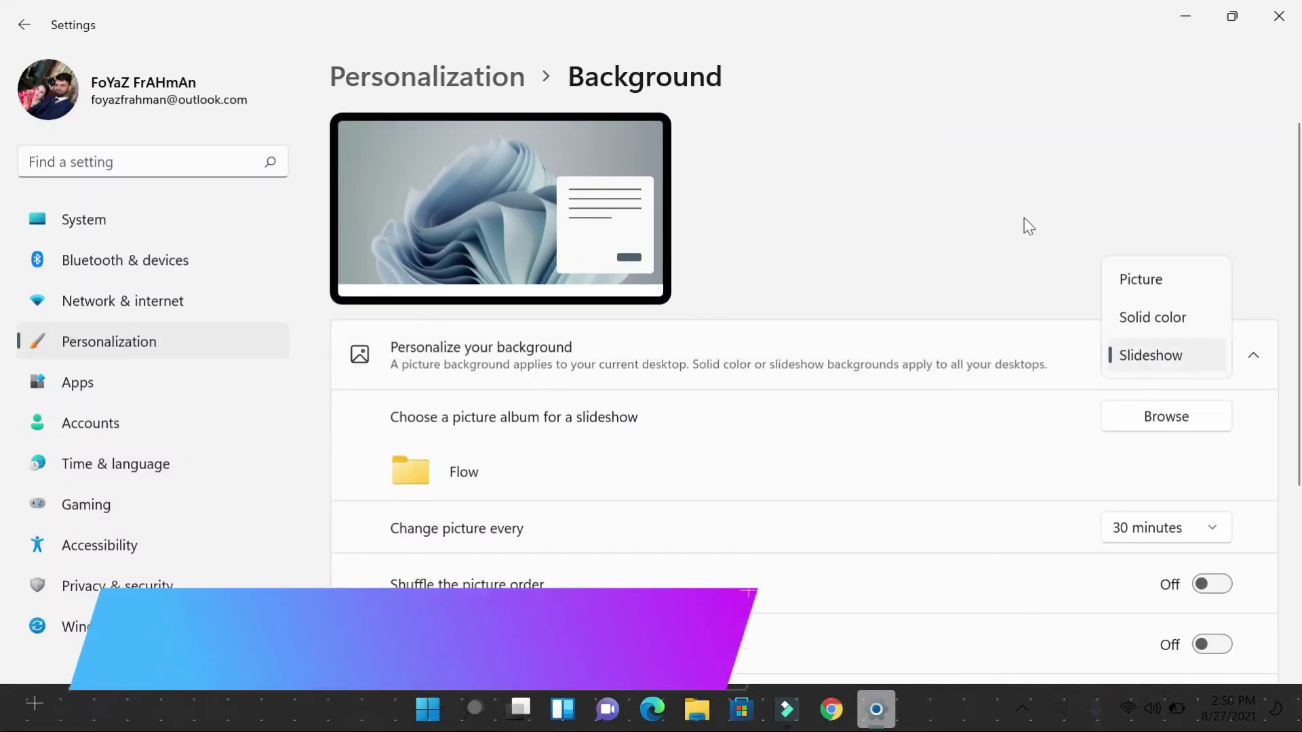
pyautogui.click(1140, 280)
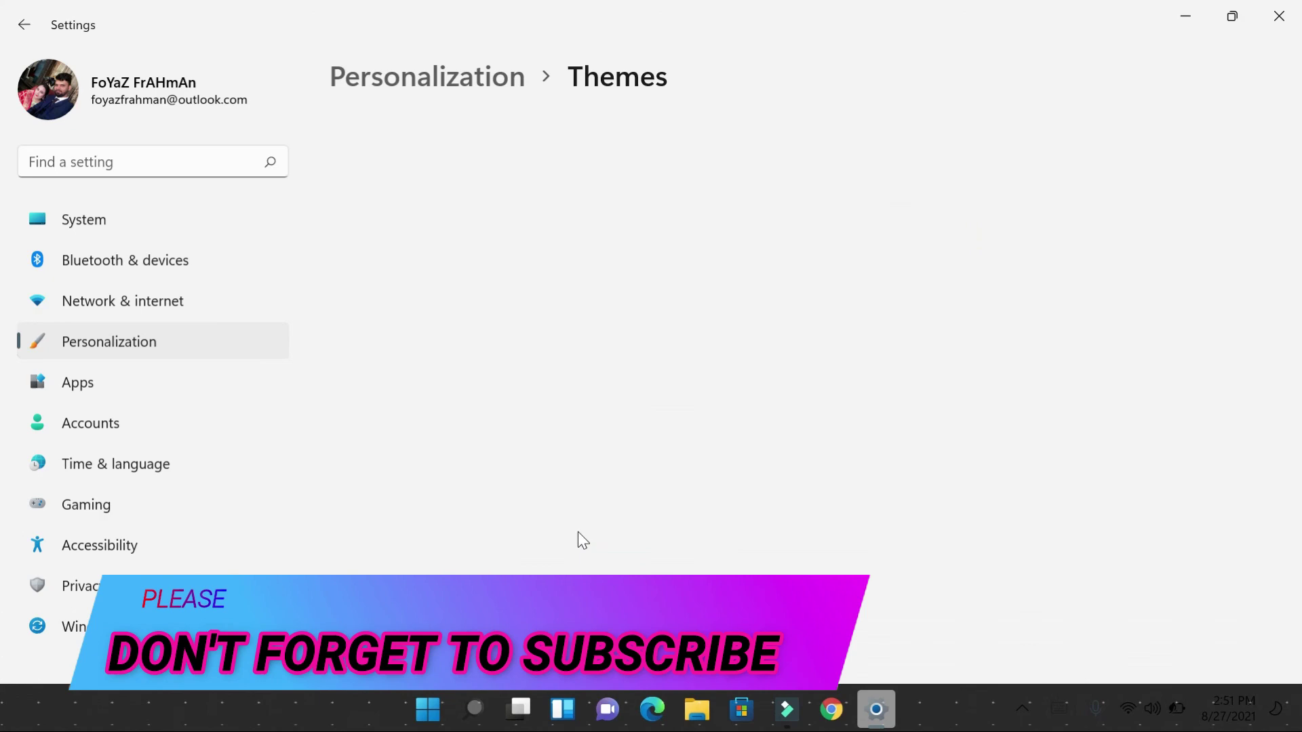
# Step: Apply the Windows (dark) theme on the Themes page
pyautogui.scroll(-3, 1106, 476)
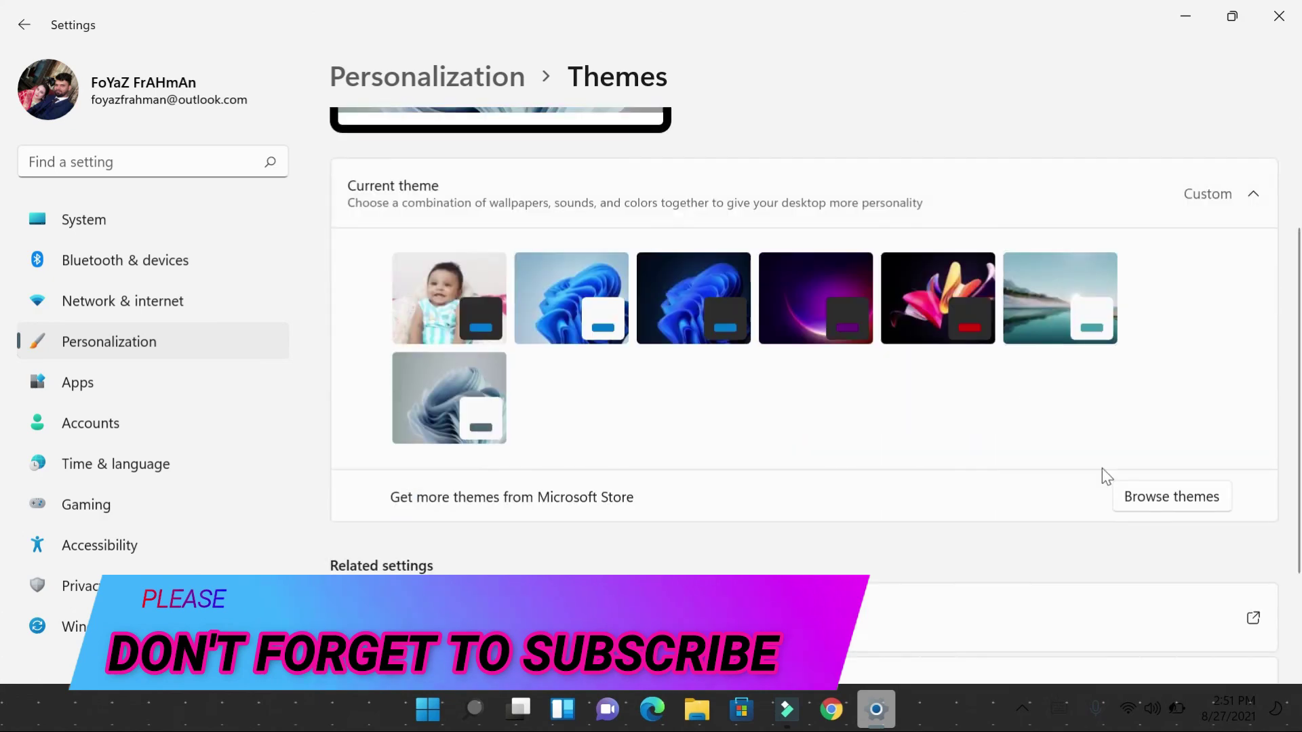
pyautogui.click(680, 288)
pyautogui.scroll(-5, 800, 406)
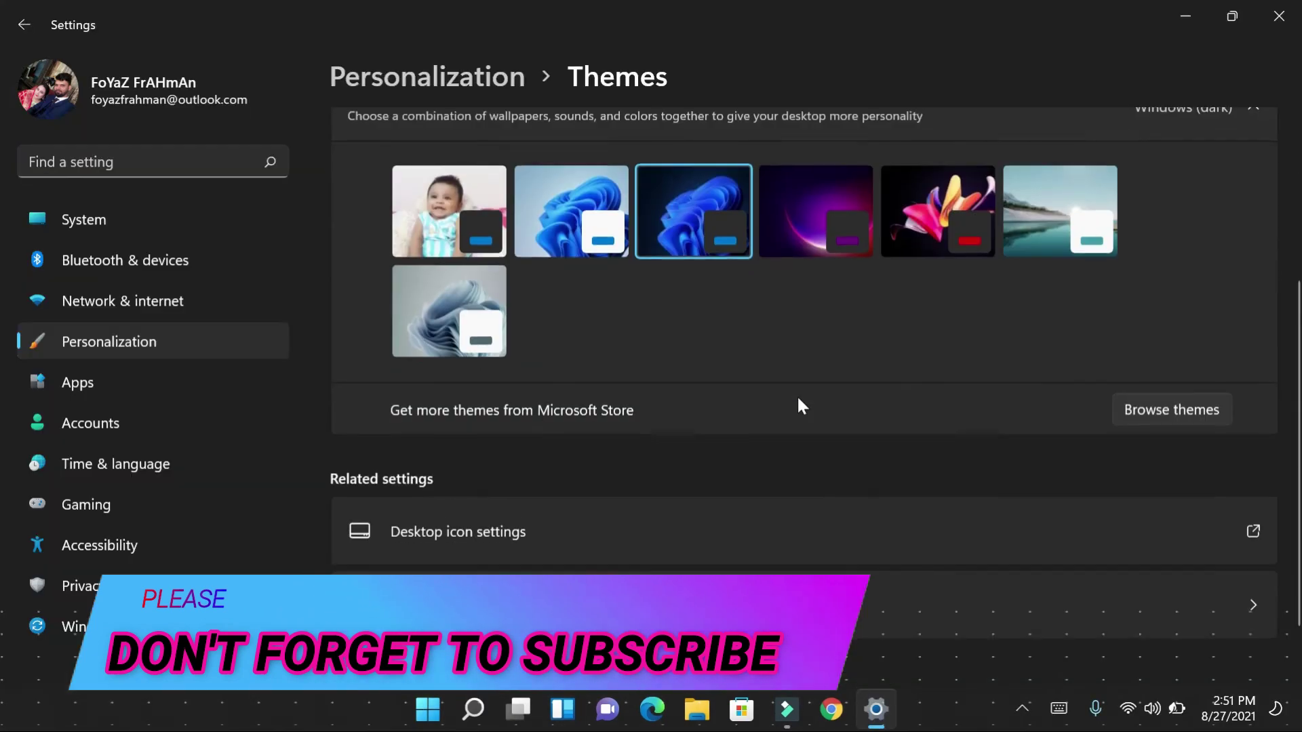
# Step: Open the desktop icon settings from the related settings of the Themes page
pyautogui.scroll(-2, 798, 400)
pyautogui.click(678, 461)
pyautogui.click(475, 89)
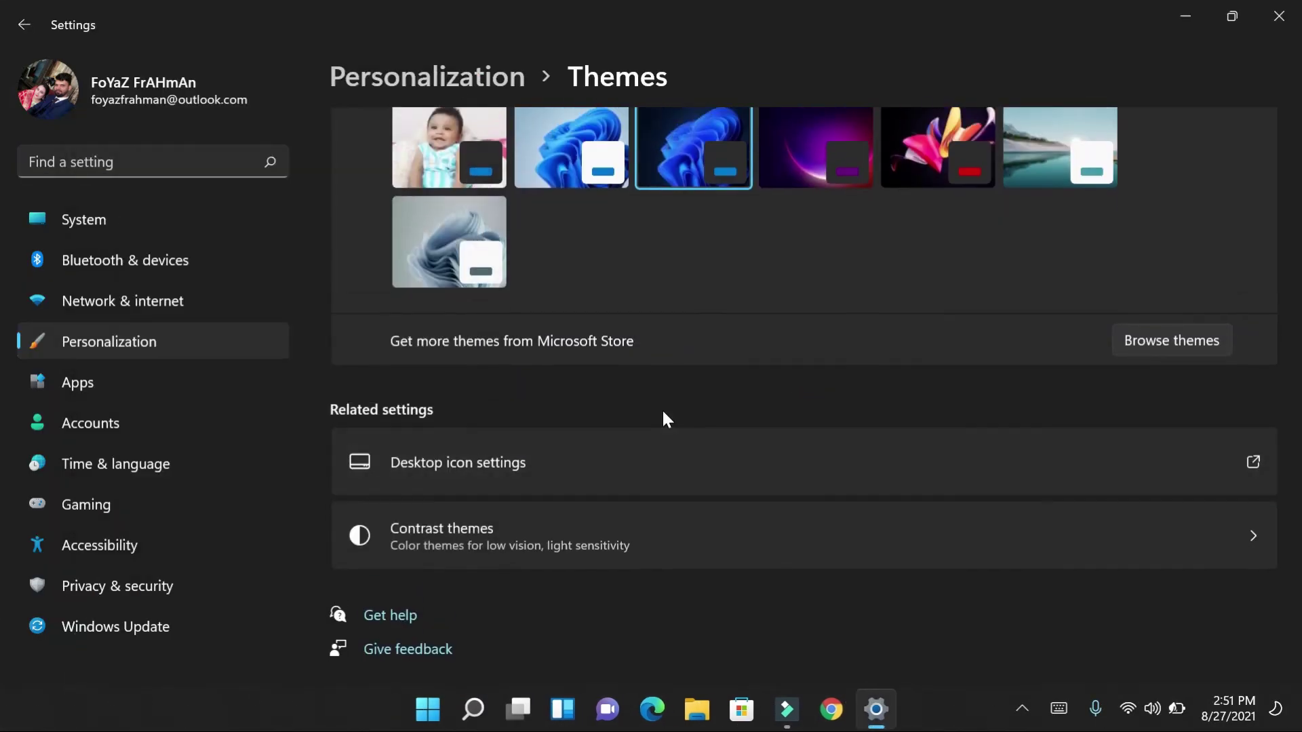